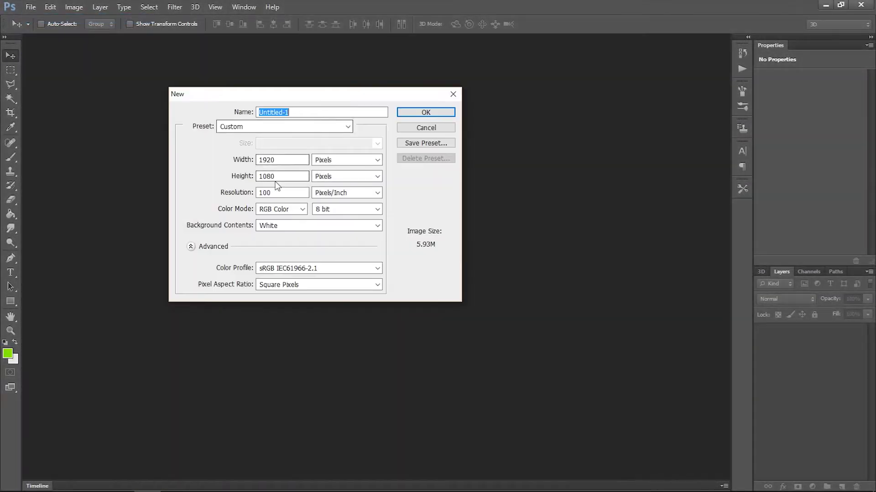
# Create a new 1920×1080 document and dock its window among the tabs
pyautogui.click(274, 192)
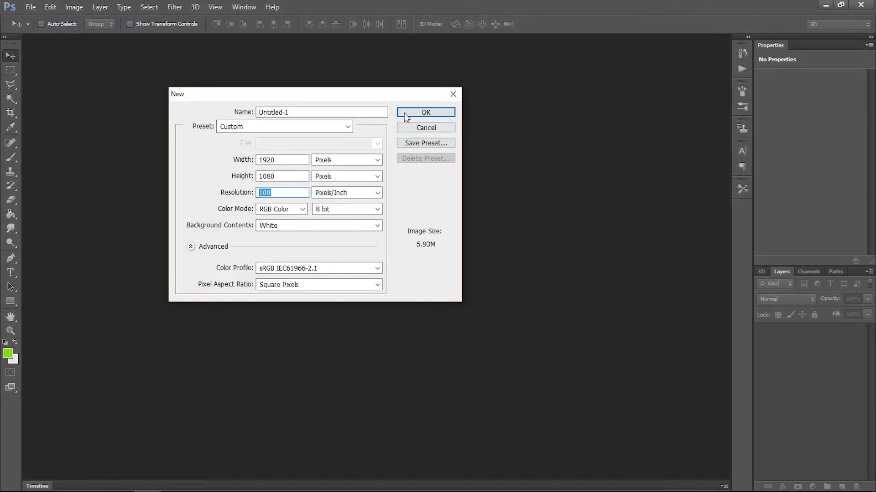
pyautogui.click(404, 114)
pyautogui.moveTo(356, 43); pyautogui.dragTo(385, 39)
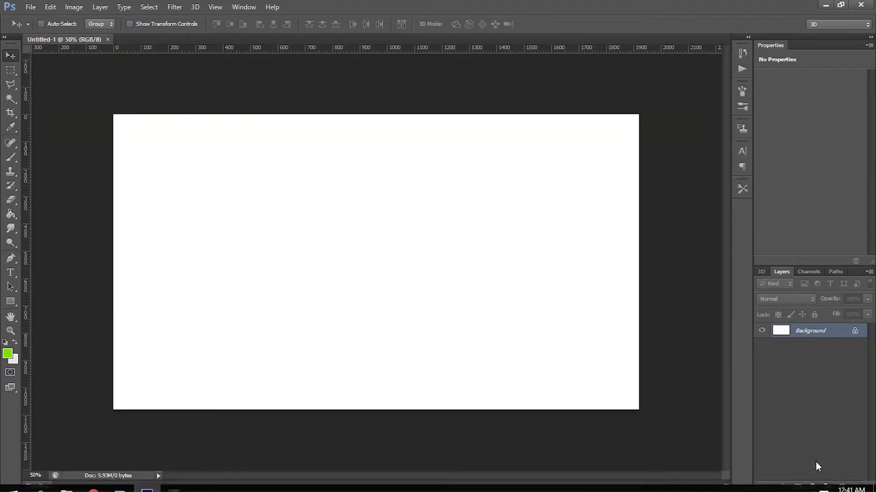
# Add a Gradient Fill layer using a black-to-white gradient
pyautogui.click(812, 487)
pyautogui.click(773, 261)
pyautogui.click(566, 149)
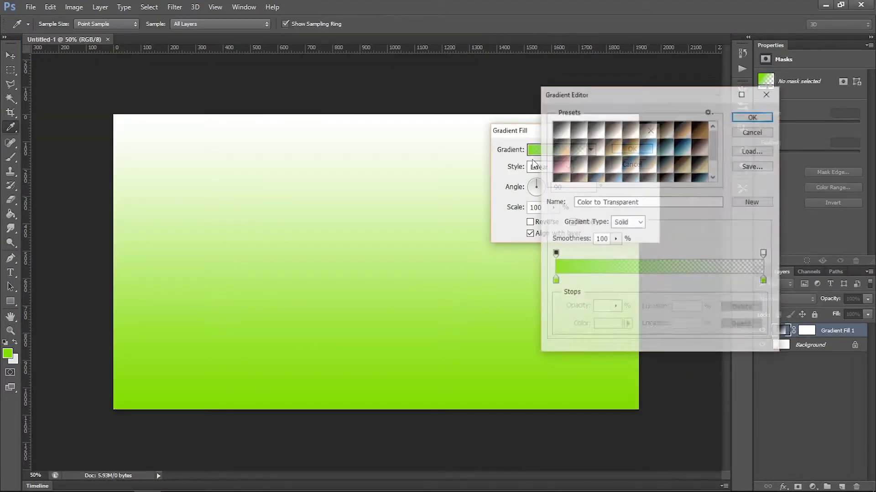
pyautogui.click(555, 281)
pyautogui.click(607, 324)
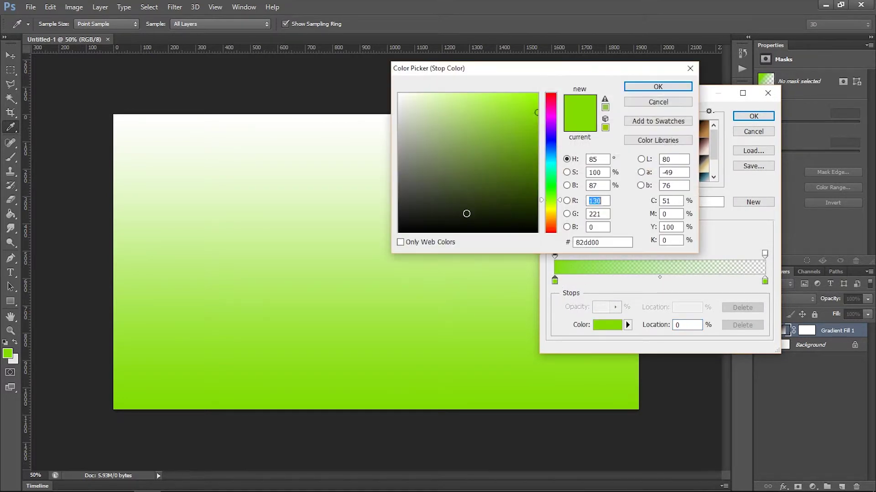
pyautogui.click(399, 232)
pyautogui.click(658, 87)
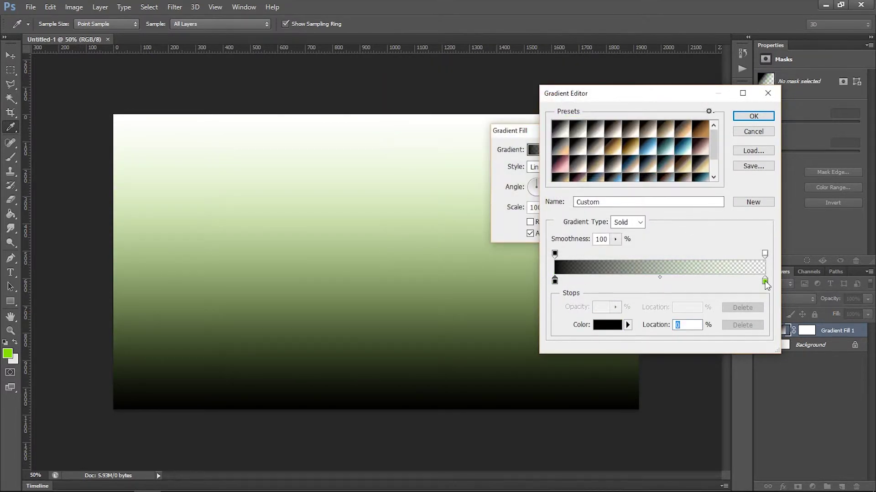
pyautogui.click(765, 281)
pyautogui.click(607, 325)
pyautogui.click(400, 94)
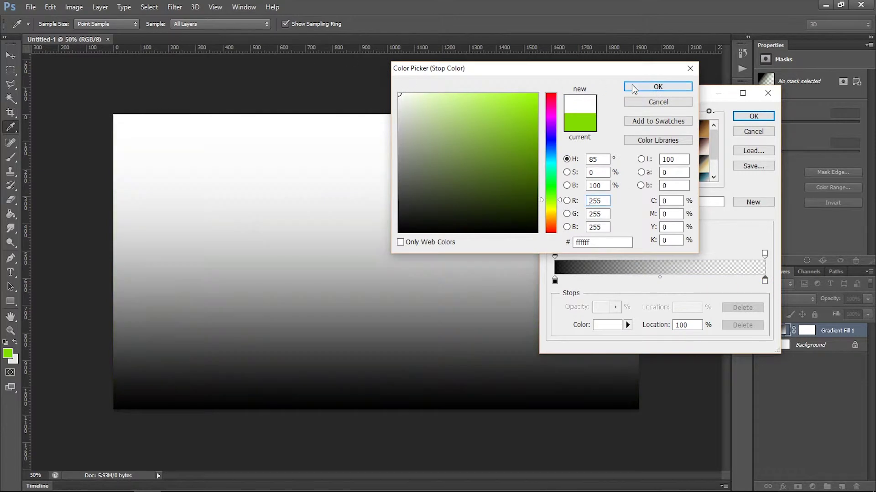
pyautogui.click(648, 87)
pyautogui.click(754, 116)
# Make the gradient radial and reversed, scaled up to about 426% to fill the canvas
pyautogui.click(556, 167)
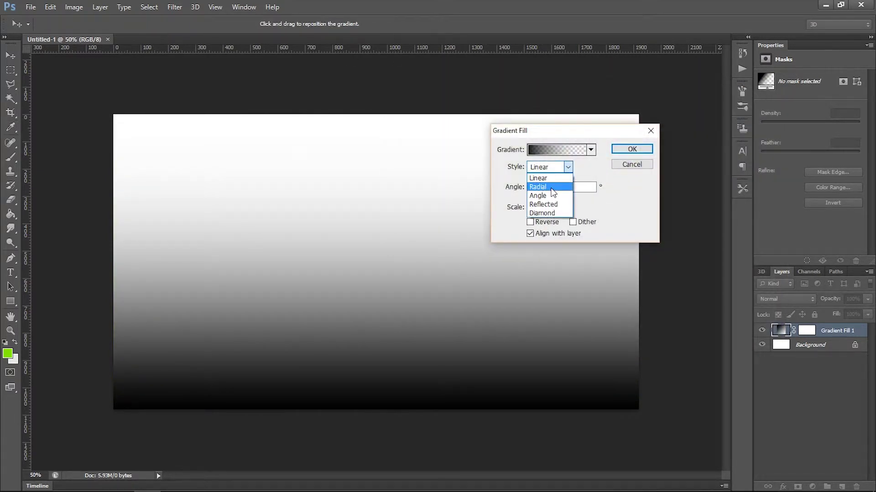
pyautogui.click(554, 197)
pyautogui.click(548, 222)
pyautogui.moveTo(568, 222)
pyautogui.mouseDown()
pyautogui.moveTo(579, 223)
pyautogui.moveTo(571, 219)
pyautogui.mouseUp()
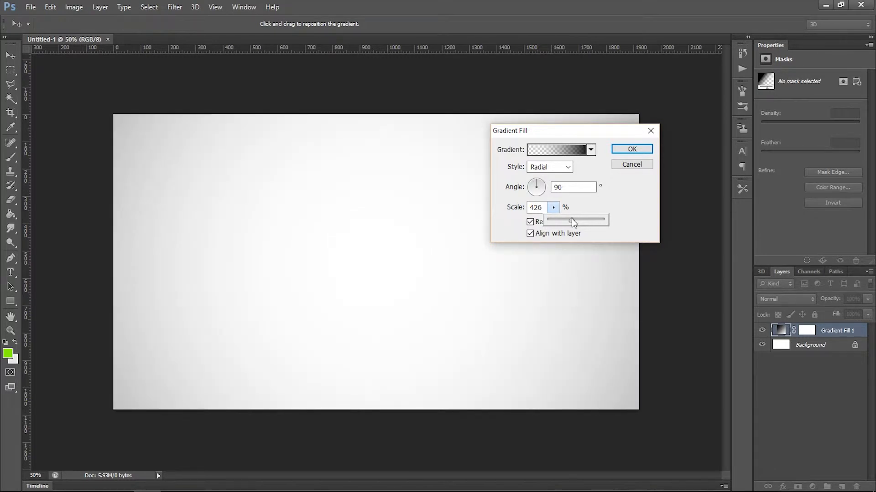
pyautogui.click(630, 151)
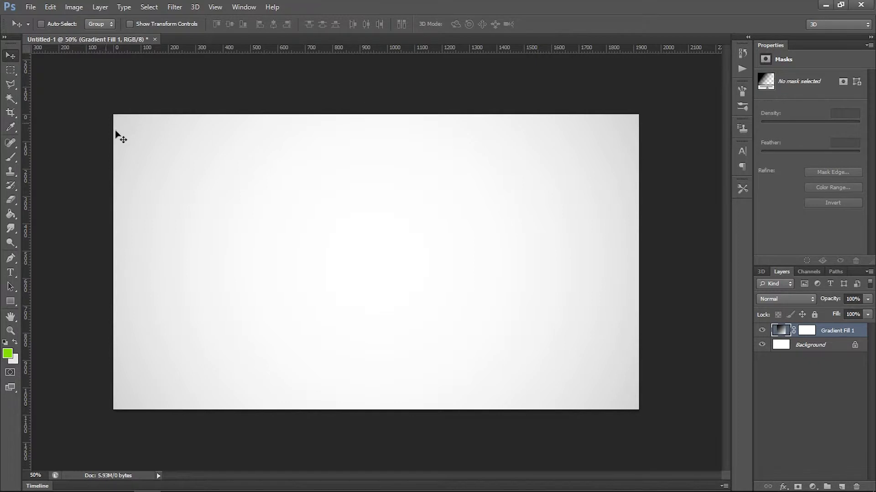
# Create a second blank document, Untitled-2, and dock it as a tab
pyautogui.click(30, 6)
pyautogui.click(56, 17)
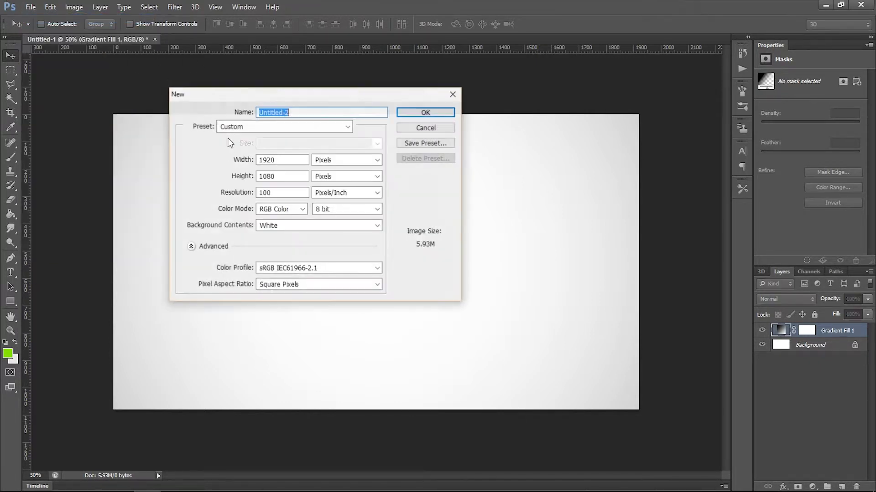
pyautogui.click(415, 114)
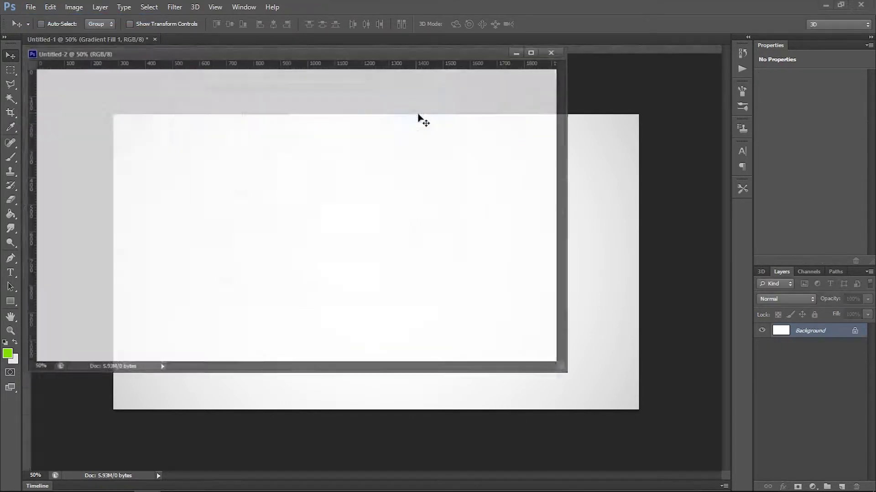
pyautogui.moveTo(187, 57); pyautogui.dragTo(270, 45)
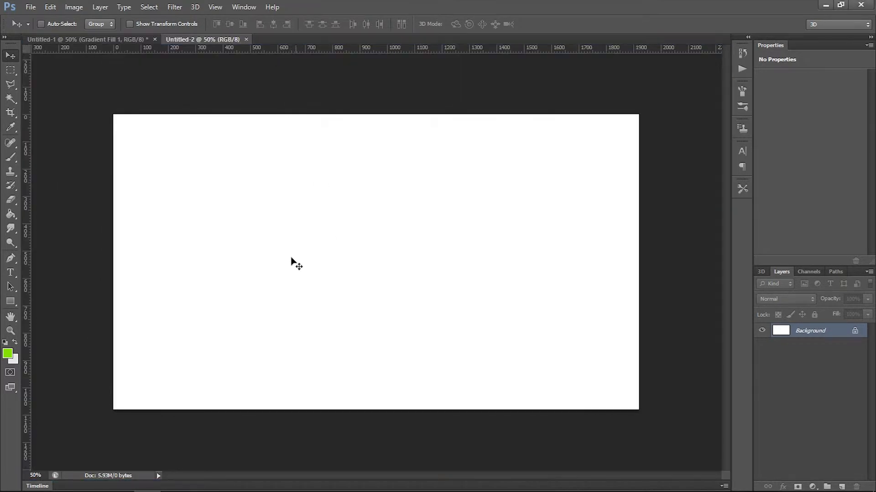
# Crop Untitled-2 to a tall portrait page of roughly 564 × 884 px
pyautogui.press('c')
pyautogui.moveTo(114, 262); pyautogui.dragTo(295, 264)
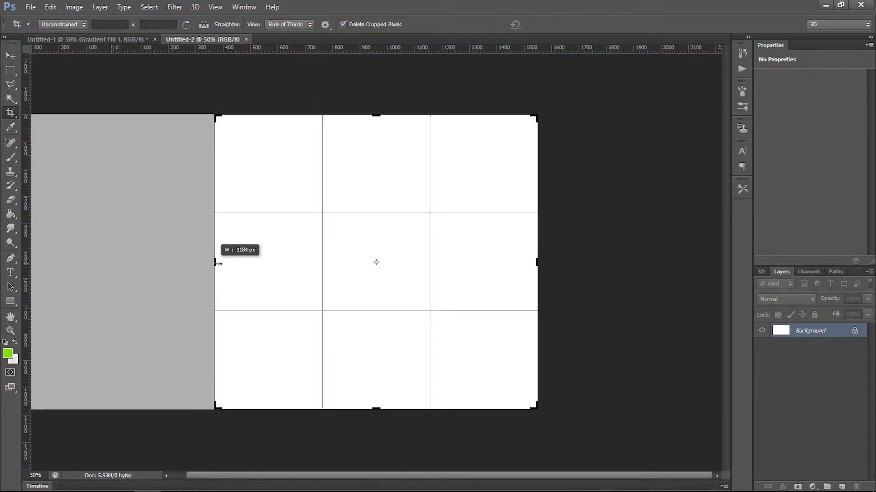
pyautogui.moveTo(295, 264); pyautogui.dragTo(295, 263)
pyautogui.moveTo(375, 114); pyautogui.dragTo(380, 142)
pyautogui.press('Return')
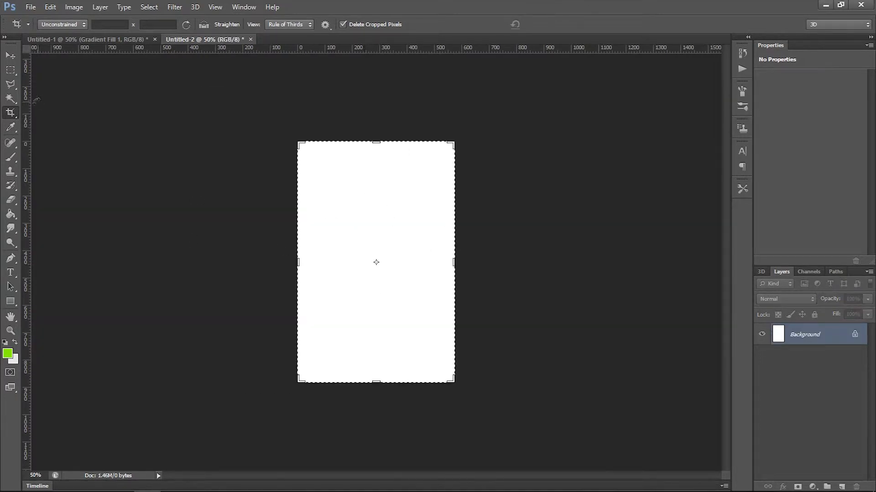
pyautogui.click(11, 55)
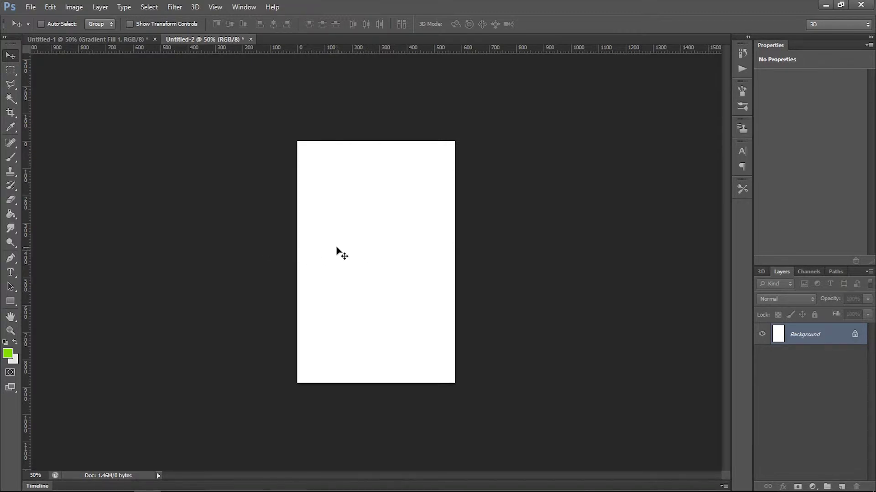
# Fill a narrow strip down the page's left edge with lime green on a new Layer 1
pyautogui.press('m')
pyautogui.moveTo(295, 139); pyautogui.dragTo(334, 385)
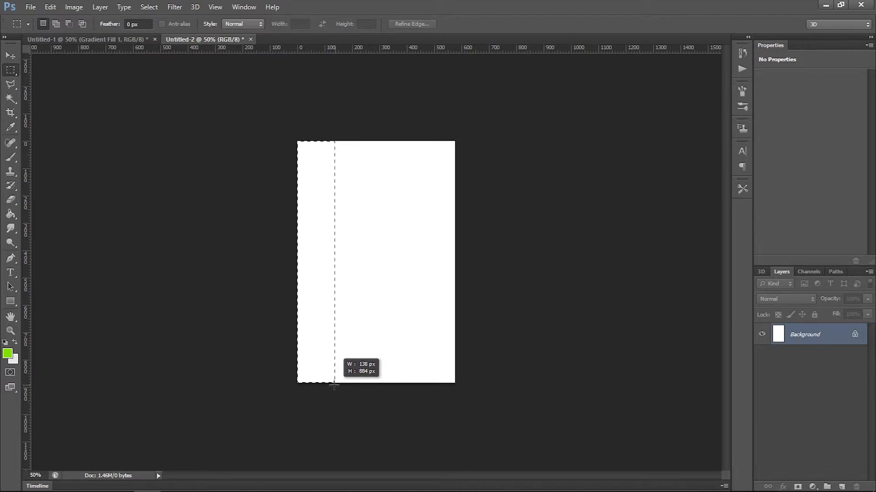
pyautogui.moveTo(334, 385); pyautogui.dragTo(332, 384)
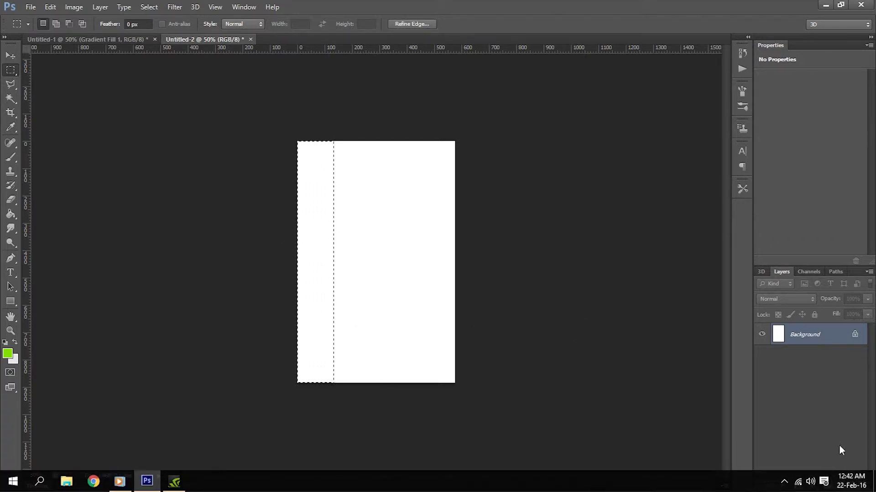
pyautogui.click(842, 486)
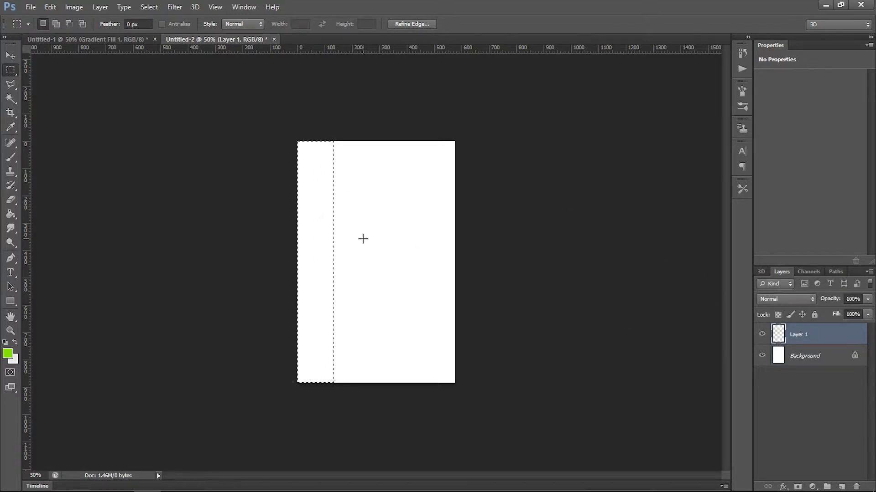
pyautogui.press('g')
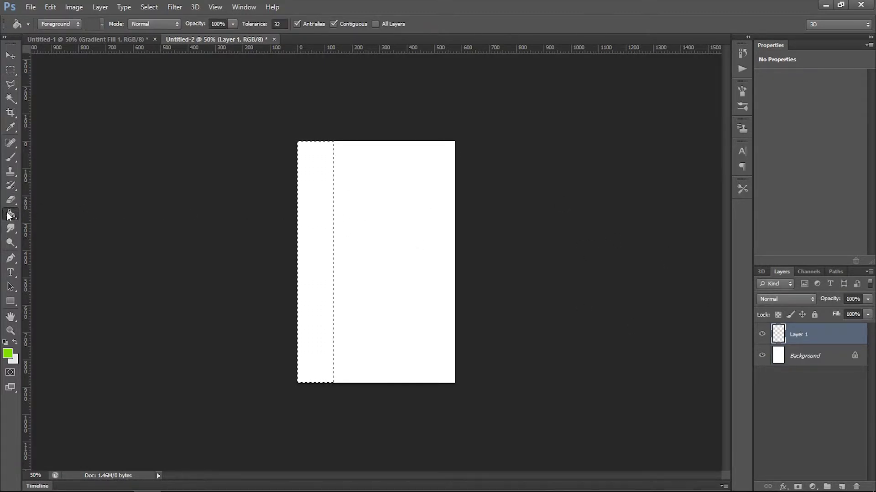
pyautogui.click(319, 269)
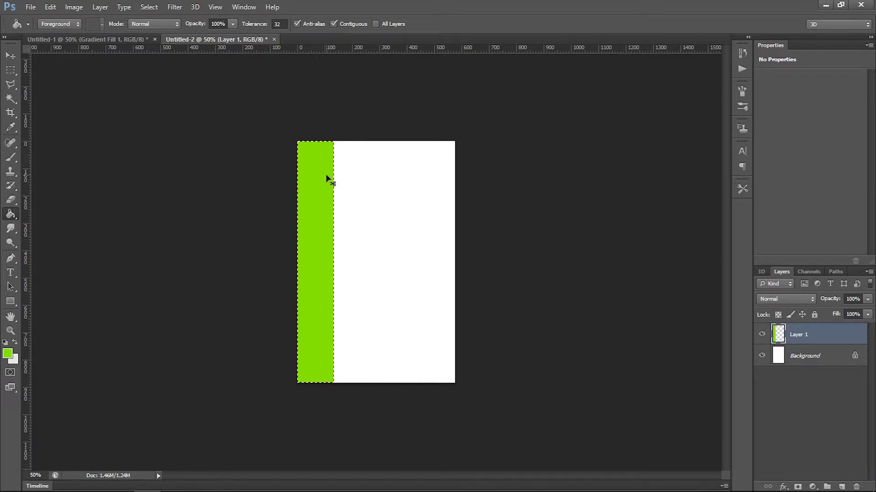
pyautogui.click(16, 55)
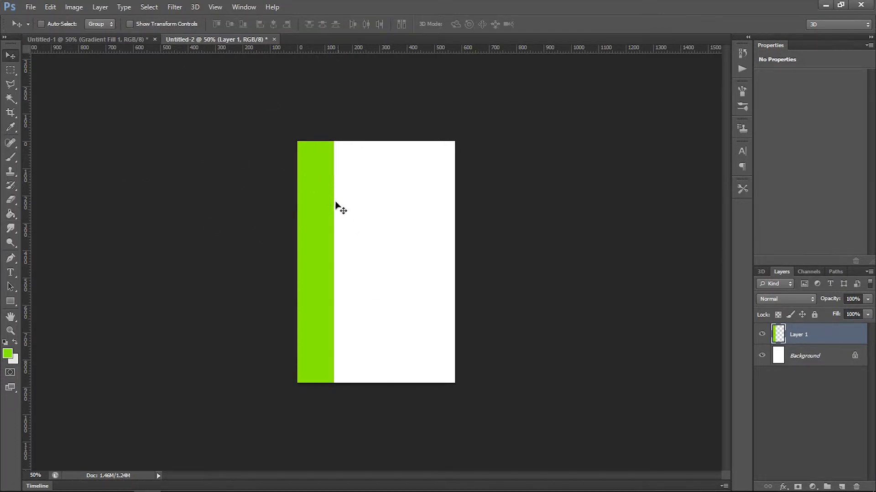
pyautogui.click(151, 10)
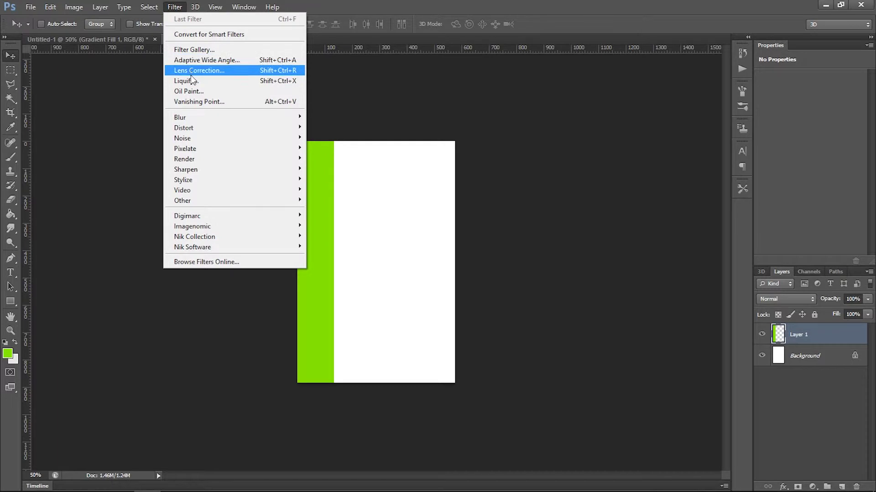
# Liquify with a 300 Forward Warp brush, bulging the strip's right edge near the bottom
pyautogui.click(190, 75)
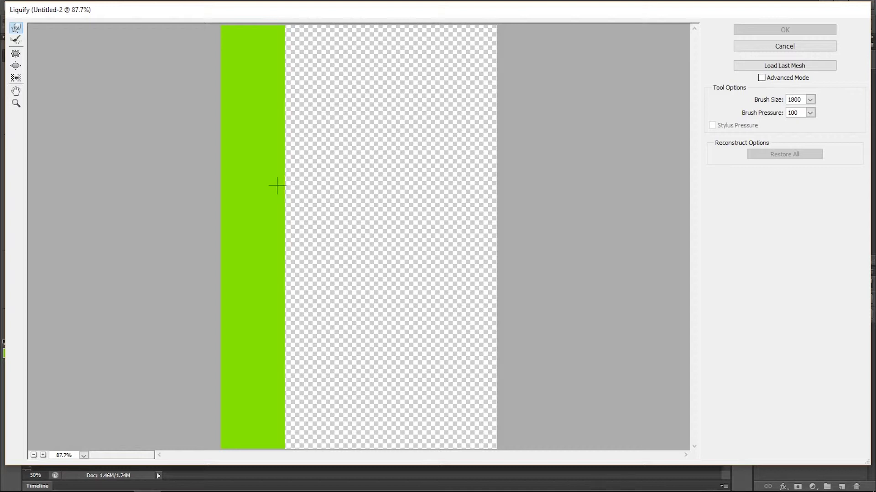
pyautogui.press('[')
pyautogui.press('[')
pyautogui.press('[')
pyautogui.click(809, 101)
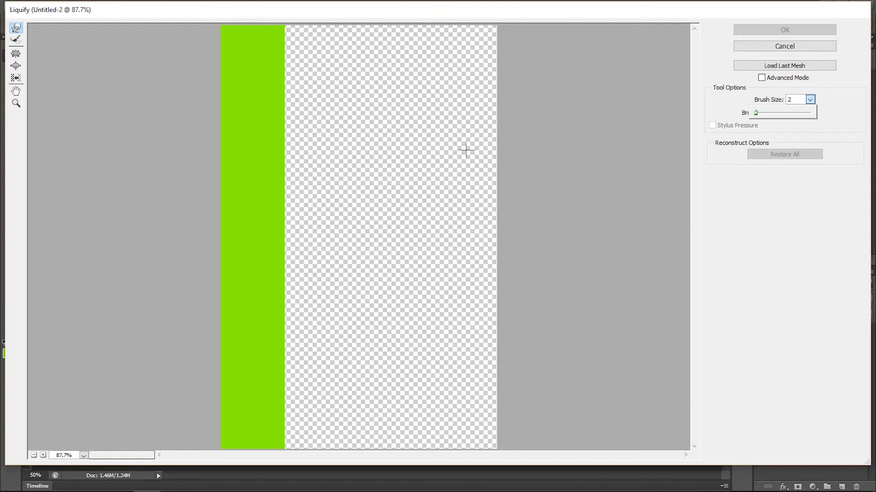
pyautogui.write('150')
pyautogui.press(']')
pyautogui.press(']')
pyautogui.press(']')
pyautogui.press(']')
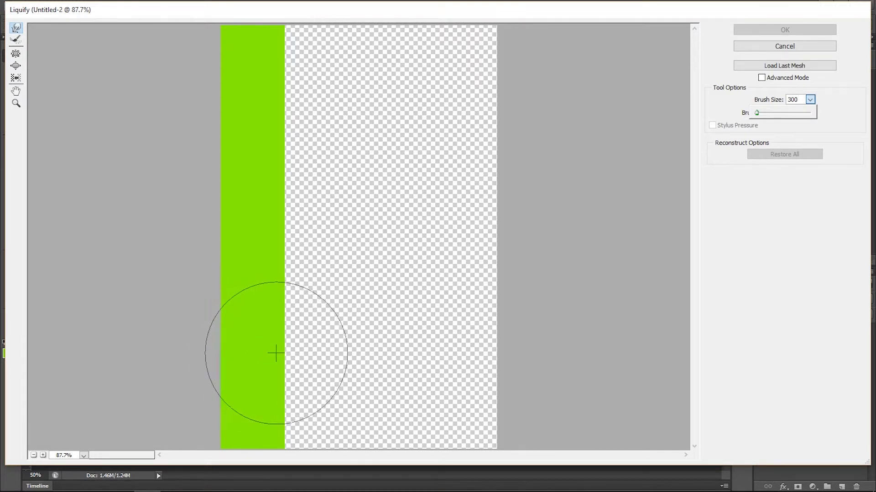
pyautogui.moveTo(283, 354); pyautogui.dragTo(332, 352)
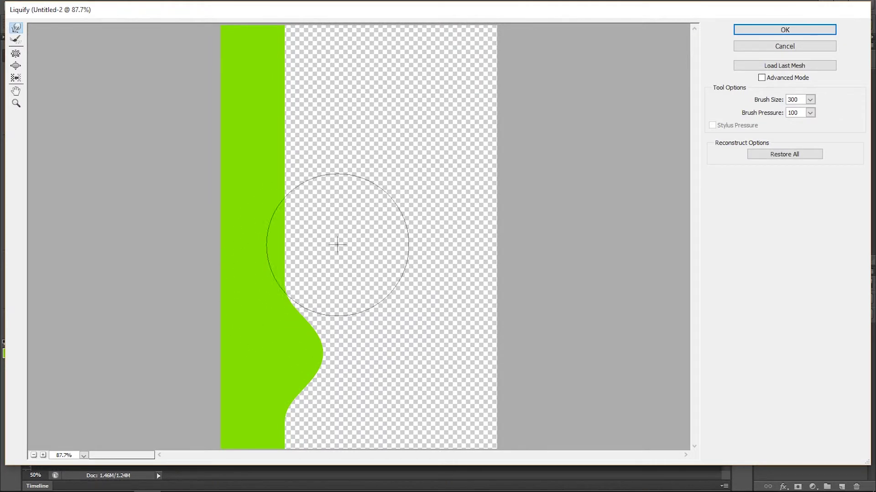
pyautogui.click(747, 29)
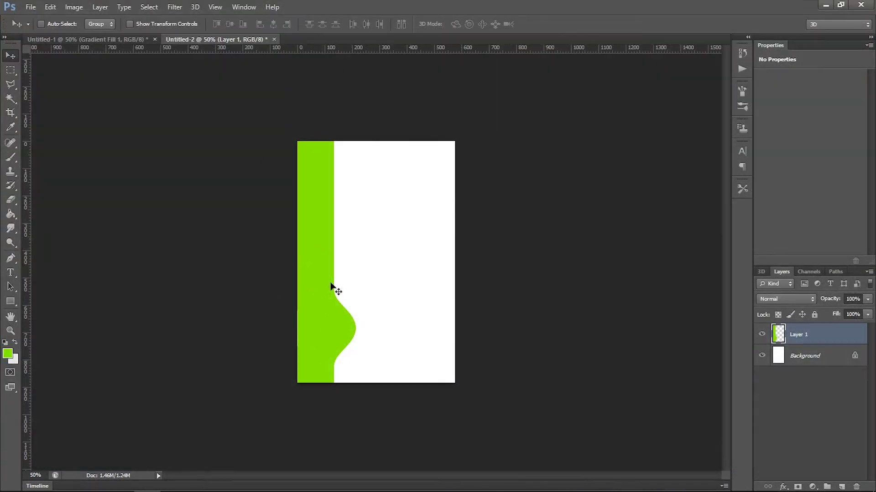
# Fill the Background layer with a very light grey
pyautogui.click(790, 360)
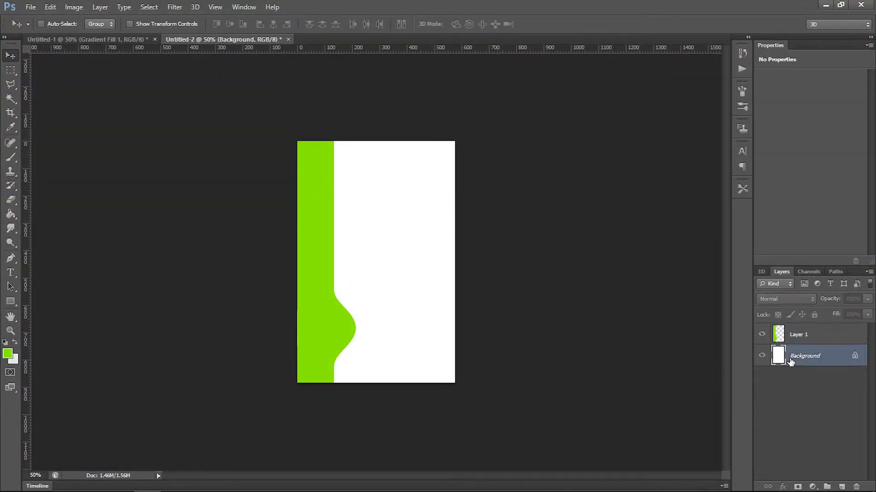
pyautogui.click(6, 355)
pyautogui.moveTo(447, 152); pyautogui.dragTo(377, 107)
pyautogui.click(657, 86)
pyautogui.click(11, 214)
pyautogui.click(404, 234)
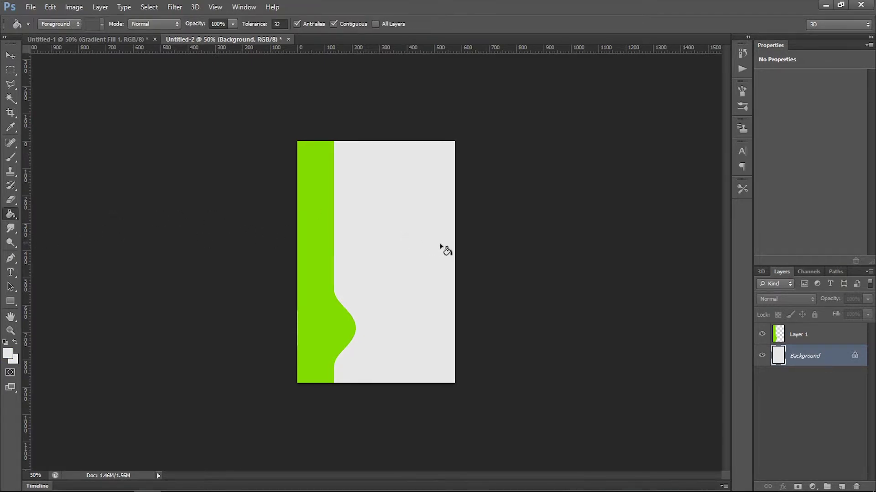
# On a new layer above Layer 1, type the title 'BOX TUTORIAL' on the cover
pyautogui.click(811, 341)
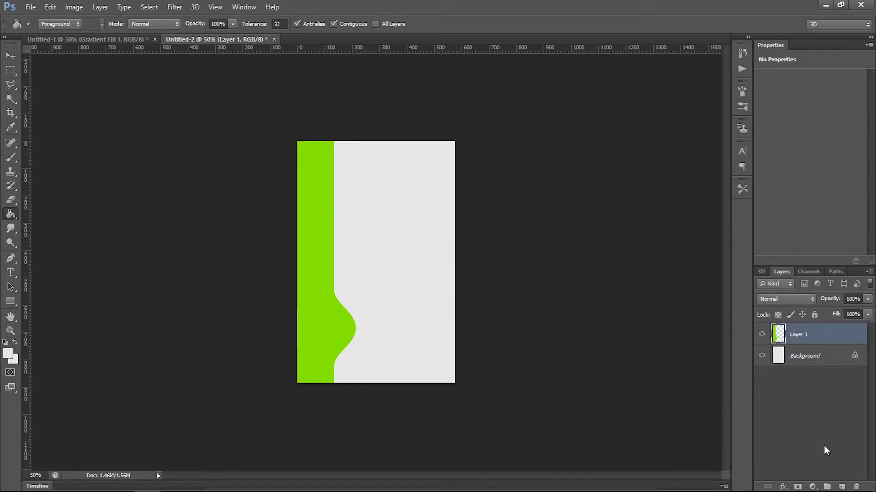
pyautogui.click(841, 487)
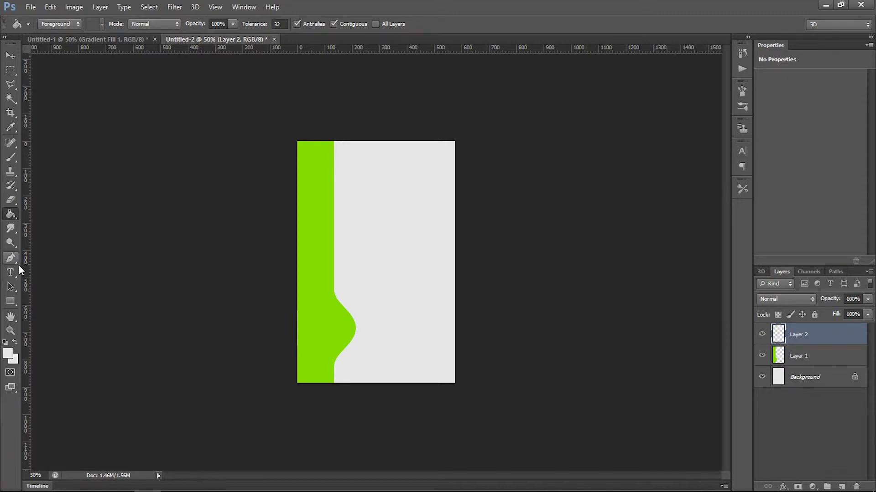
pyautogui.press('t')
pyautogui.click(362, 204)
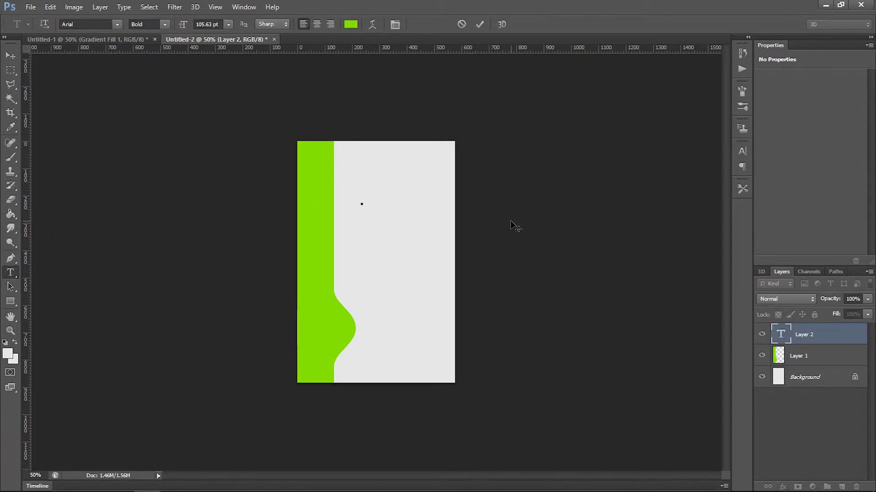
pyautogui.write('bo')
pyautogui.hotkey('ctrl', 'a')
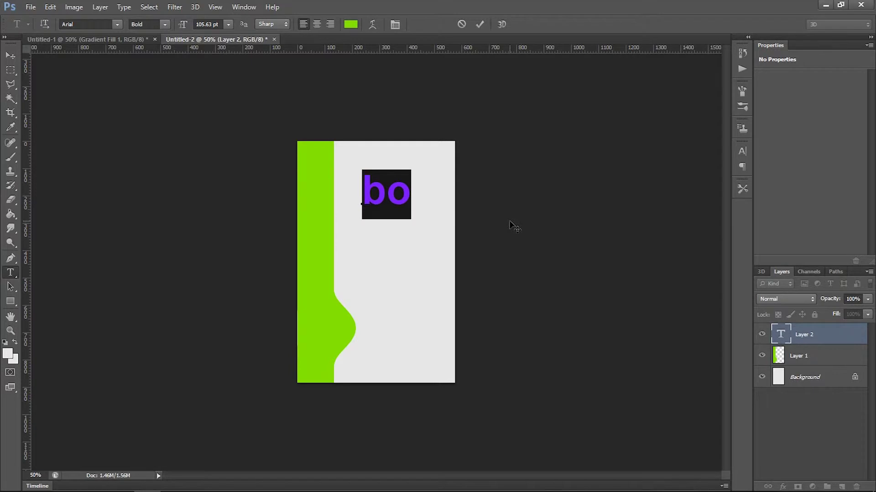
pyautogui.write('BOX')
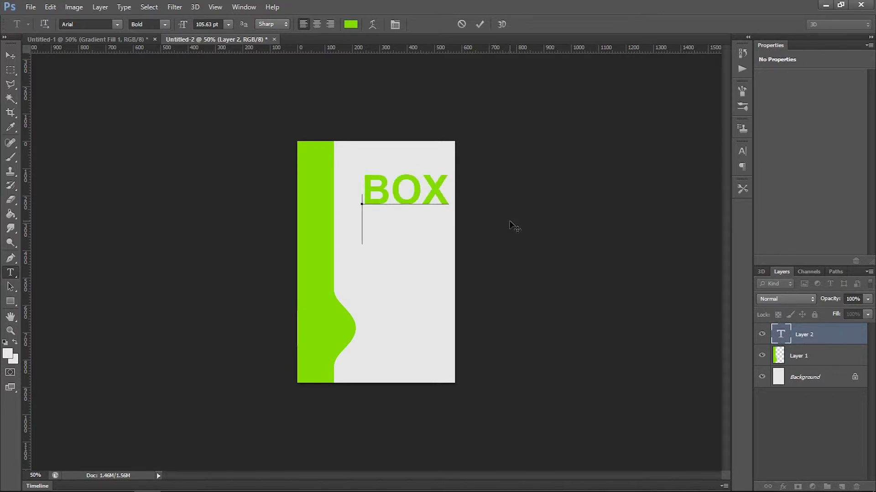
pyautogui.write('TUTORIA')
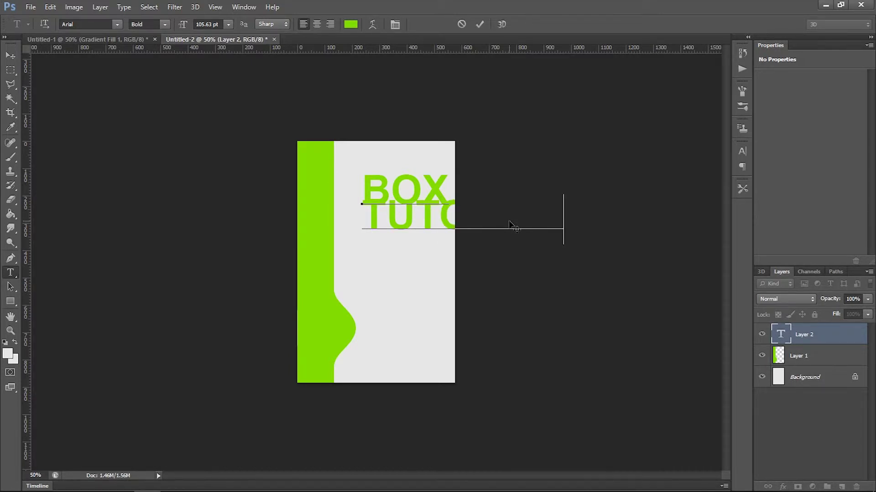
# Shrink the title text, making the TUTORIAL line smaller to fit under BOX
pyautogui.hotkey('ctrl', 'a')
pyautogui.hotkey('ctrl', 'shift', ',')
pyautogui.hotkey('ctrl', 'shift', ',')
pyautogui.hotkey('ctrl', 'shift', ',')
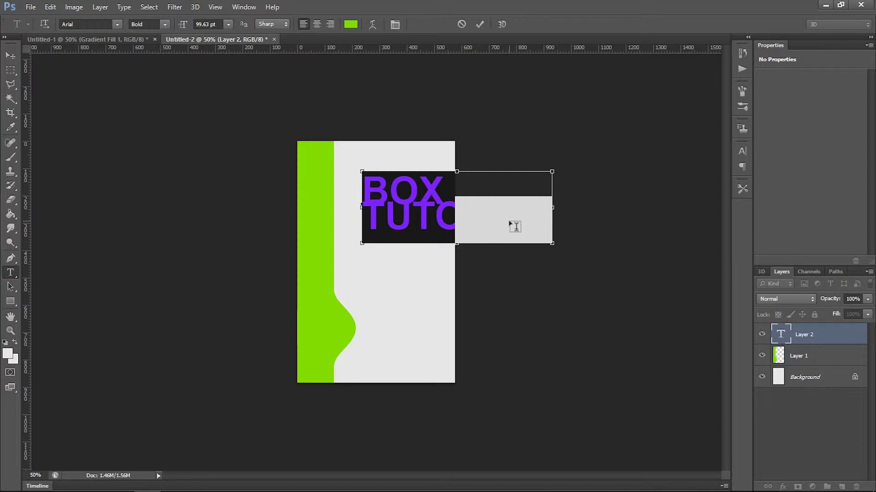
pyautogui.hotkey('ctrl', 'shift', ',')
pyautogui.hotkey('ctrl', 'shift', ',')
pyautogui.hotkey('ctrl', 'shift', ',')
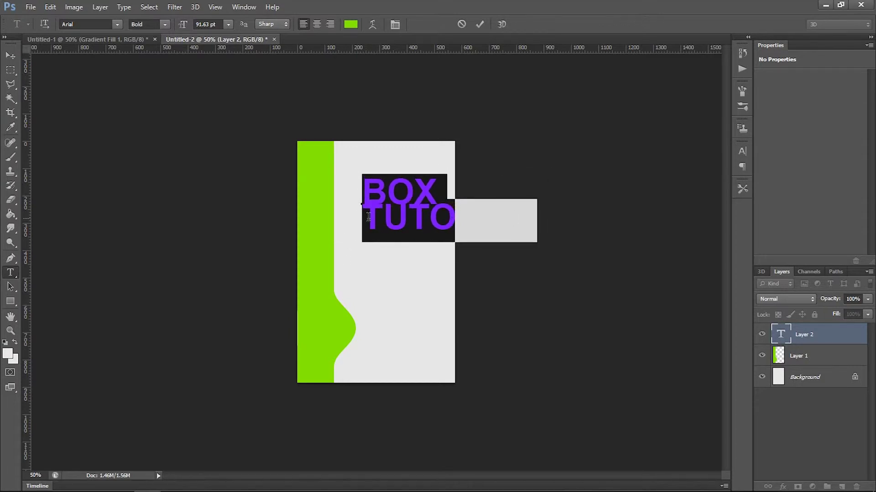
pyautogui.moveTo(369, 216); pyautogui.dragTo(543, 222)
pyautogui.hotkey('ctrl', 'shift', ',')
pyautogui.hotkey('ctrl', 'shift', ',')
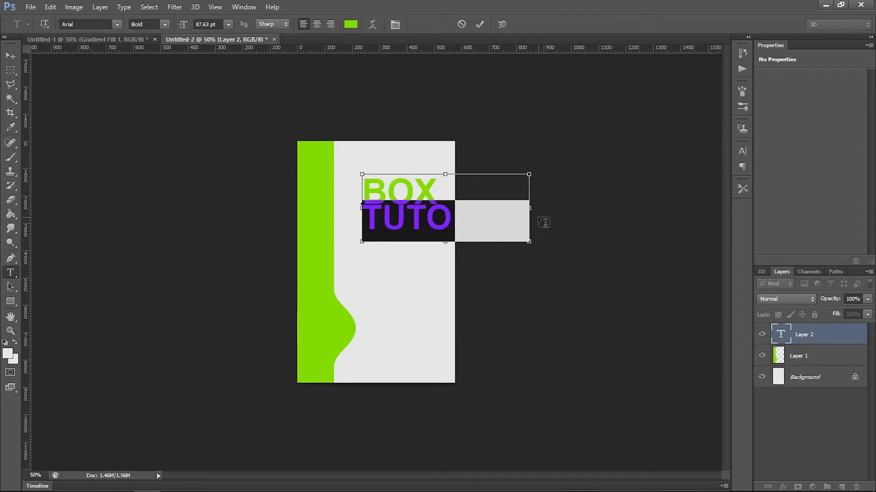
pyautogui.hotkey('ctrl', 'shift', ',')
pyautogui.hotkey('ctrl', 'shift', ',')
pyautogui.hotkey('ctrl', 'shift', ',')
pyautogui.hotkey('ctrl', 'shift', ',')
pyautogui.hotkey('ctrl', 'shift', ',')
pyautogui.hotkey('ctrl', 'shift', ',')
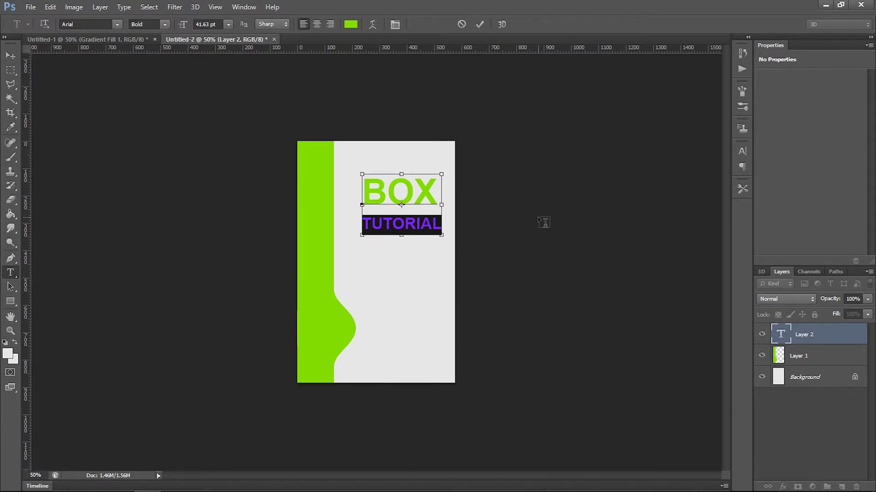
pyautogui.hotkey('ctrl', 'shift', ',')
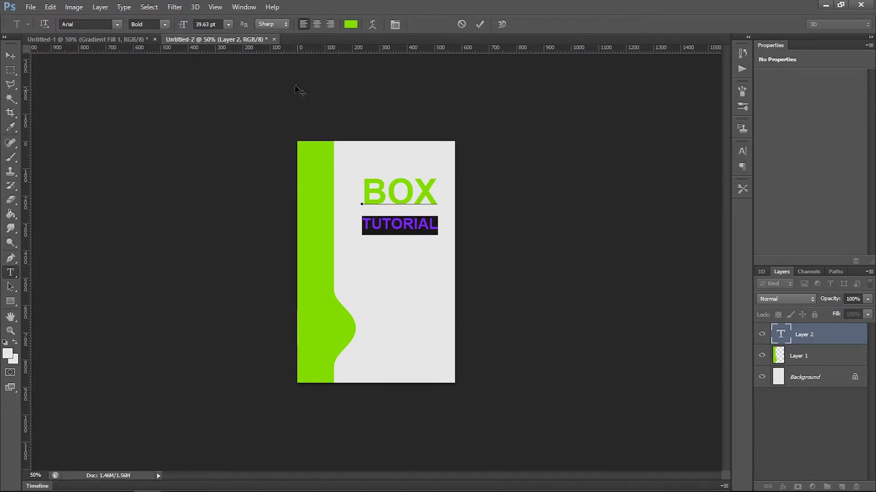
pyautogui.hotkey('ctrl', 'a')
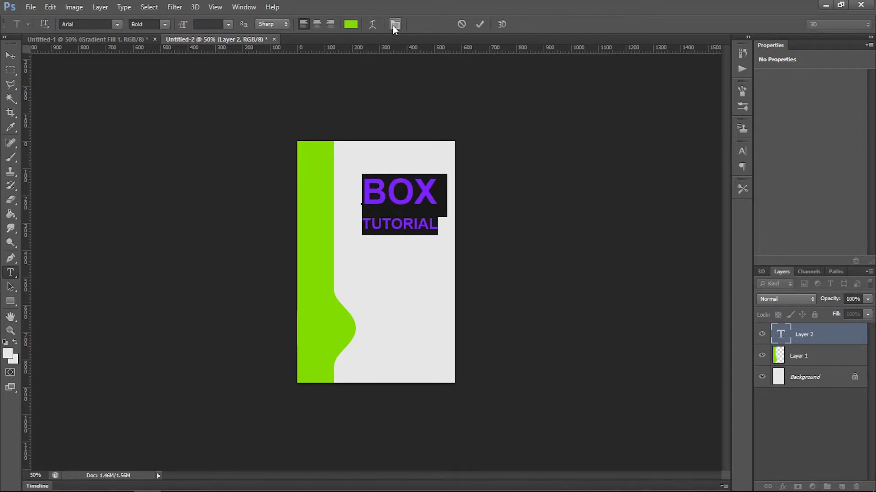
pyautogui.click(394, 25)
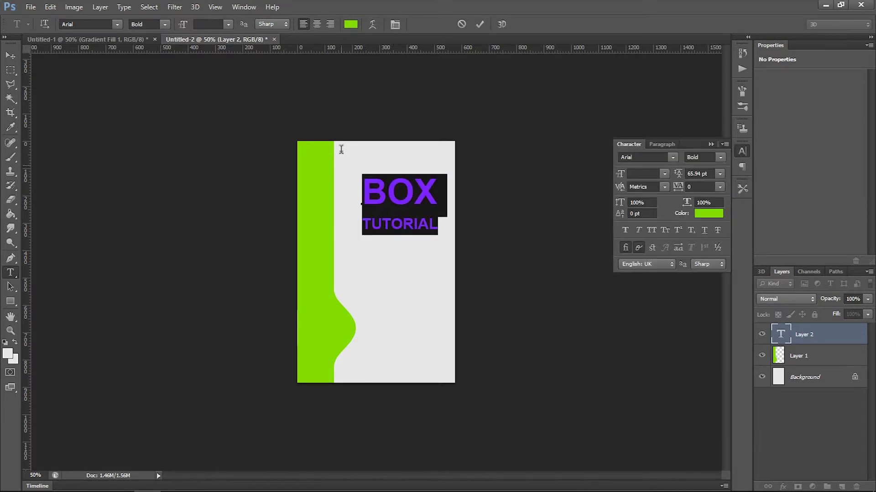
pyautogui.click(396, 25)
# Lower the leading so TUTORIAL sits just under BOX
pyautogui.moveTo(677, 175); pyautogui.dragTo(665, 176)
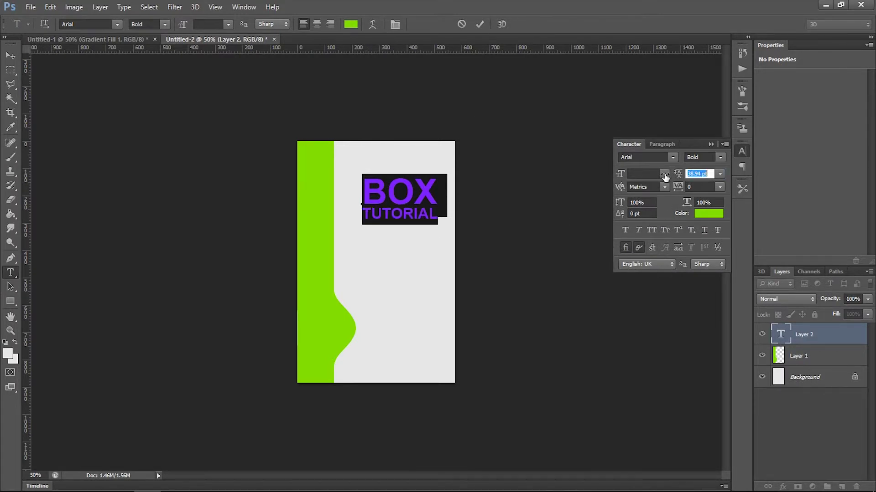
pyautogui.click(17, 56)
pyautogui.press('t')
# Colour TUTORIAL grey (a9a9a9) and nudge the title slightly left
pyautogui.moveTo(362, 214); pyautogui.dragTo(439, 215)
pyautogui.click(351, 25)
pyautogui.click(400, 112)
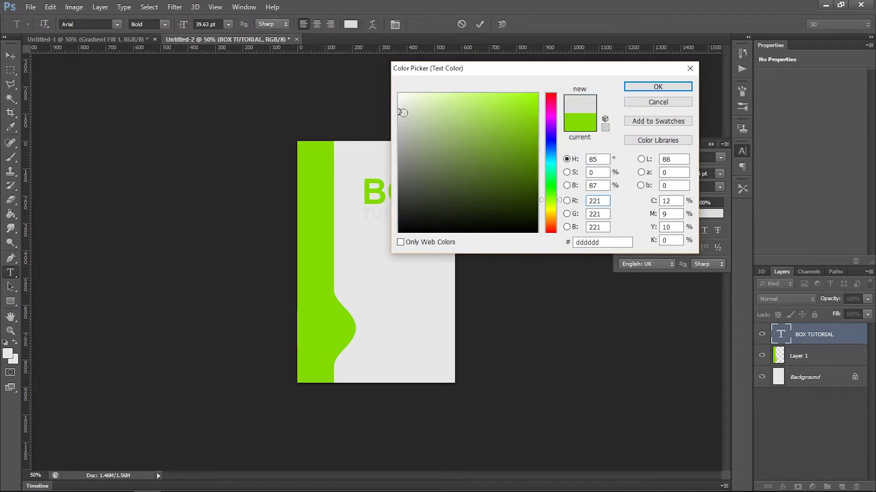
pyautogui.moveTo(403, 113); pyautogui.dragTo(393, 136)
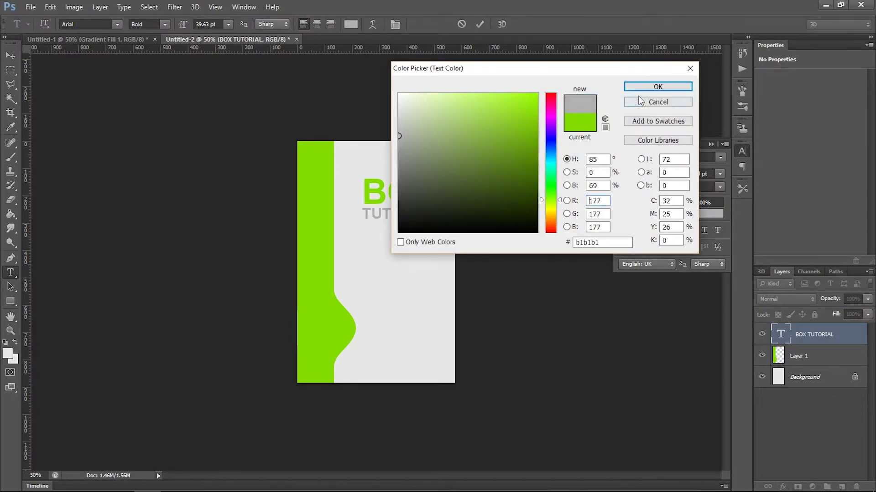
pyautogui.click(400, 139)
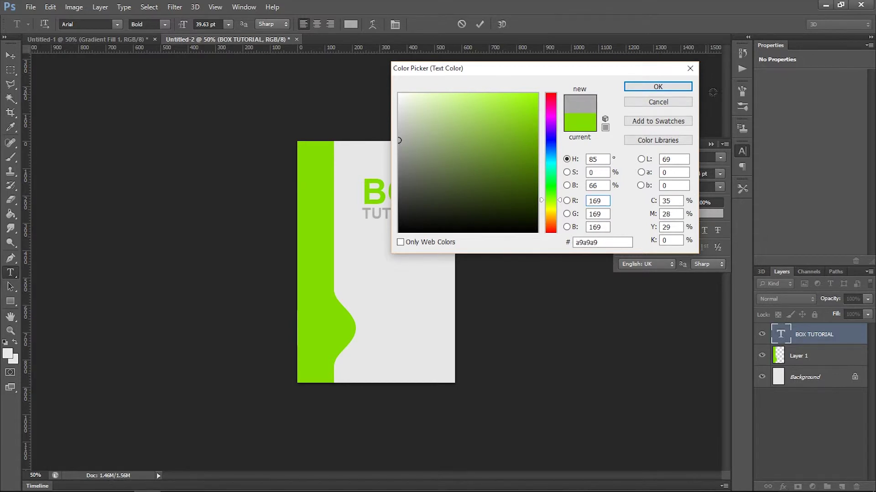
pyautogui.click(657, 86)
pyautogui.click(11, 58)
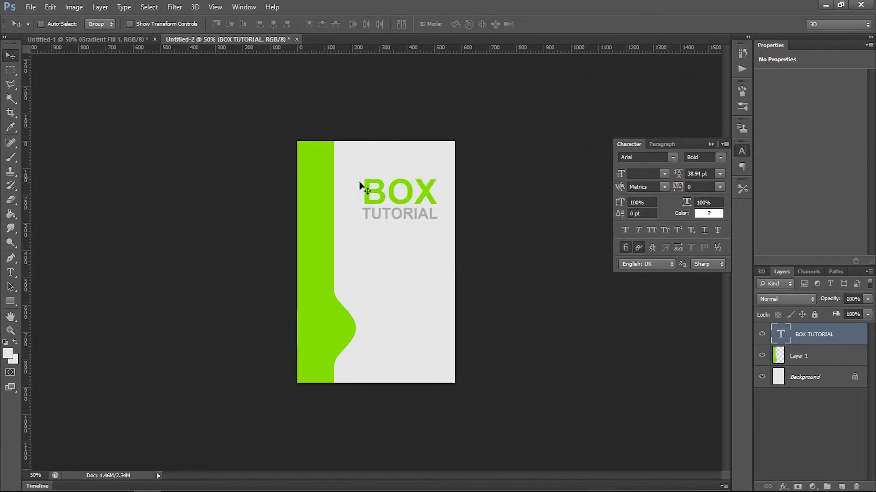
pyautogui.moveTo(404, 212); pyautogui.dragTo(400, 220)
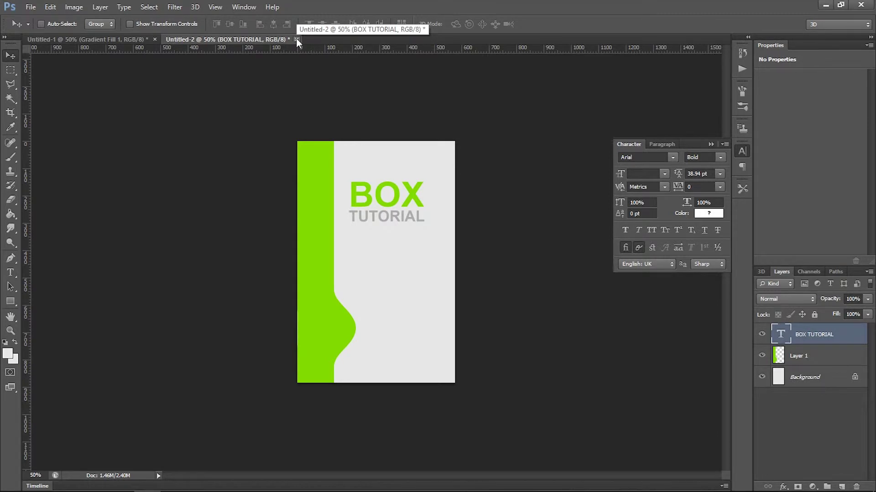
# Convert the three cover layers into one smart object and copy it onto the gradient document
pyautogui.keyDown('shift'); pyautogui.click(831, 382); pyautogui.keyUp('shift')
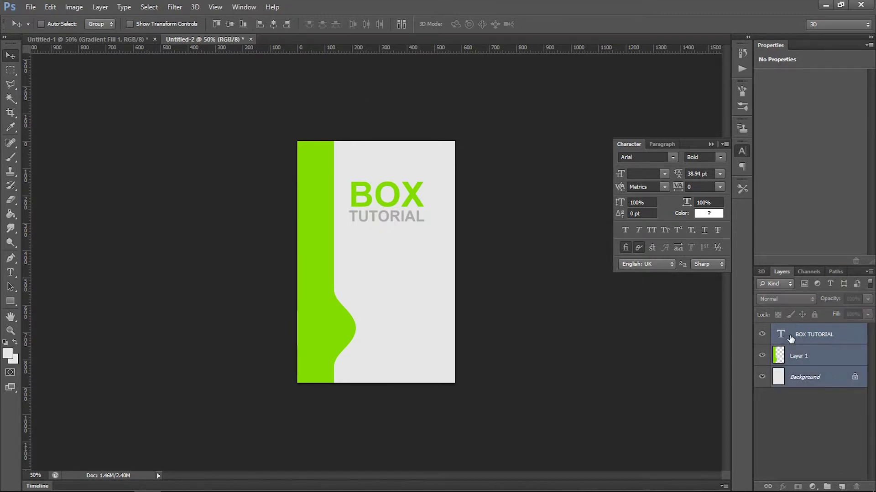
pyautogui.rightClick(810, 351)
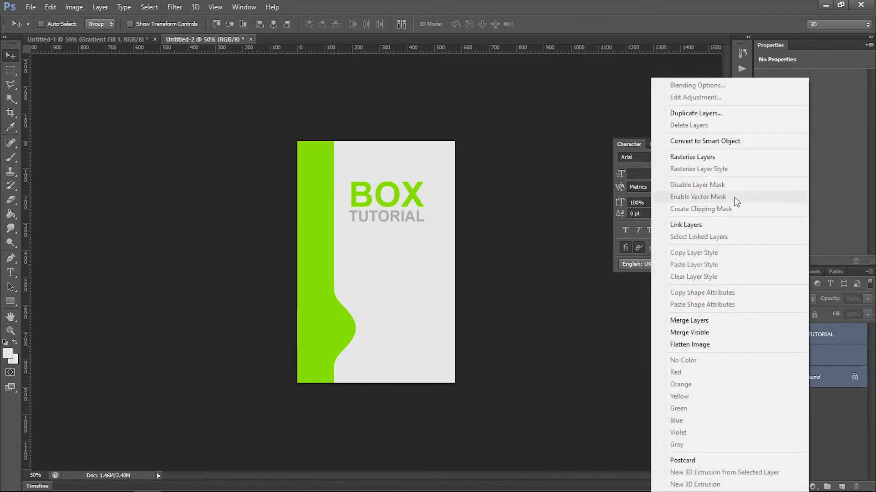
pyautogui.click(681, 141)
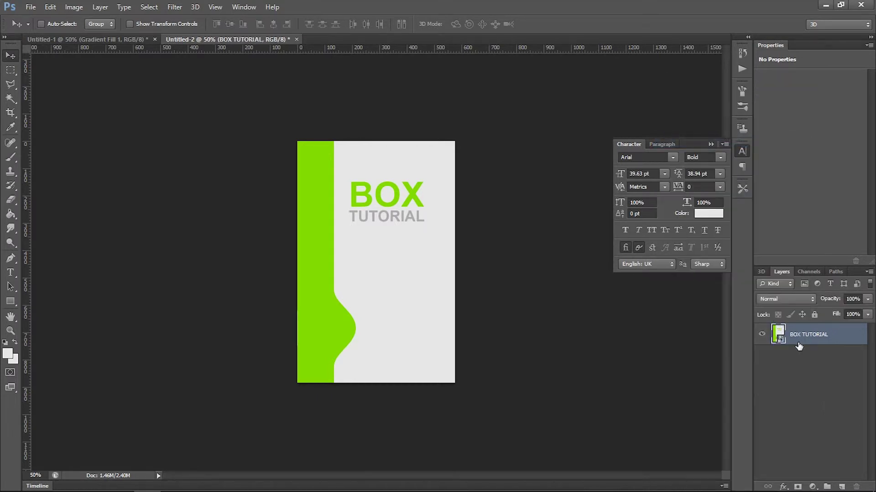
pyautogui.moveTo(373, 254)
pyautogui.mouseDown()
pyautogui.moveTo(250, 237)
pyautogui.moveTo(259, 250)
pyautogui.mouseUp()
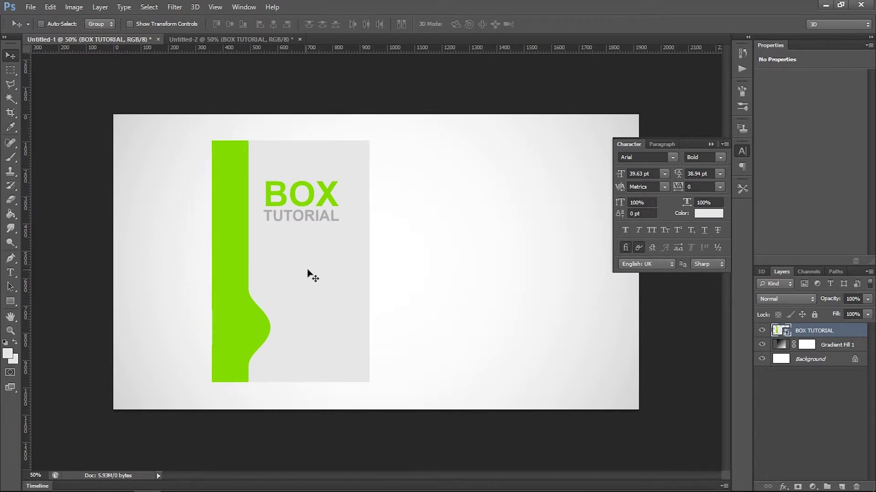
pyautogui.moveTo(283, 254)
pyautogui.mouseDown()
pyautogui.moveTo(336, 274)
pyautogui.moveTo(311, 263)
pyautogui.mouseUp()
pyautogui.click(711, 145)
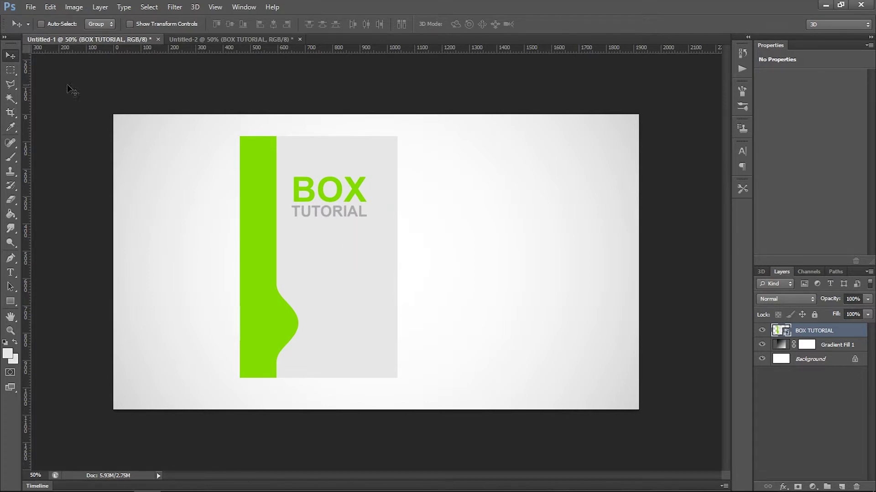
# Tilt the cover in perspective so its right side recedes, then shift it slightly left
pyautogui.hotkey('ctrl', 't')
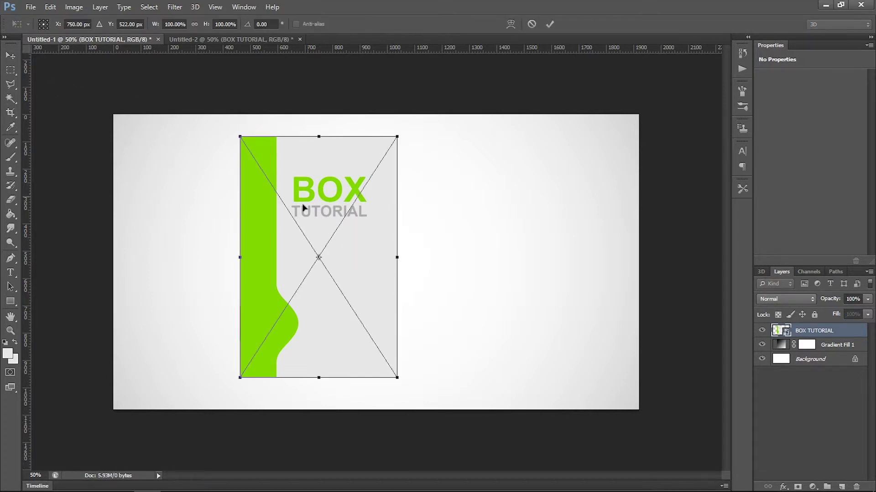
pyautogui.rightClick(329, 182)
pyautogui.click(368, 251)
pyautogui.moveTo(397, 137); pyautogui.dragTo(394, 152)
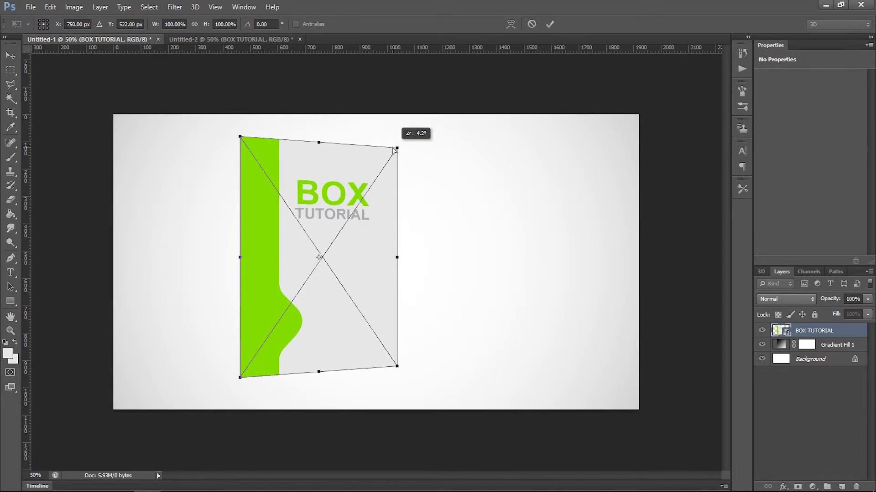
pyautogui.press('Return')
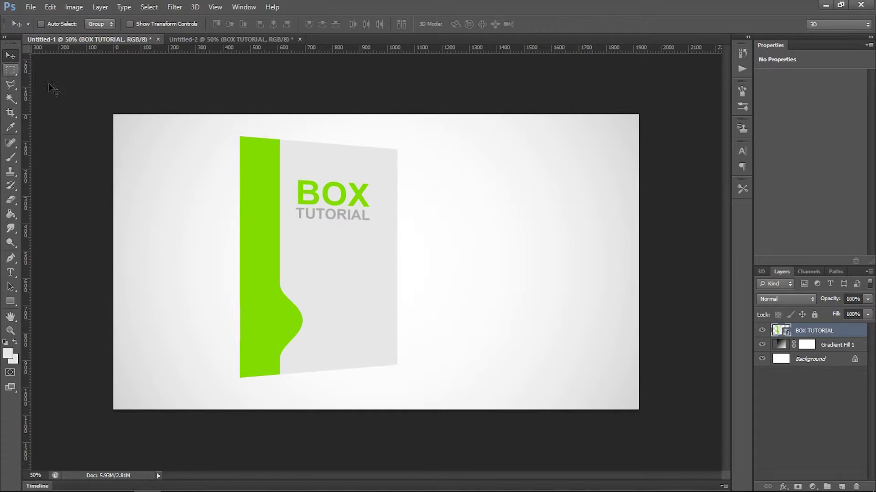
pyautogui.moveTo(344, 254); pyautogui.dragTo(328, 255)
# Create Untitled-3, dock it, and crop it to a thin white bar about 336×896 px
pyautogui.click(38, 6)
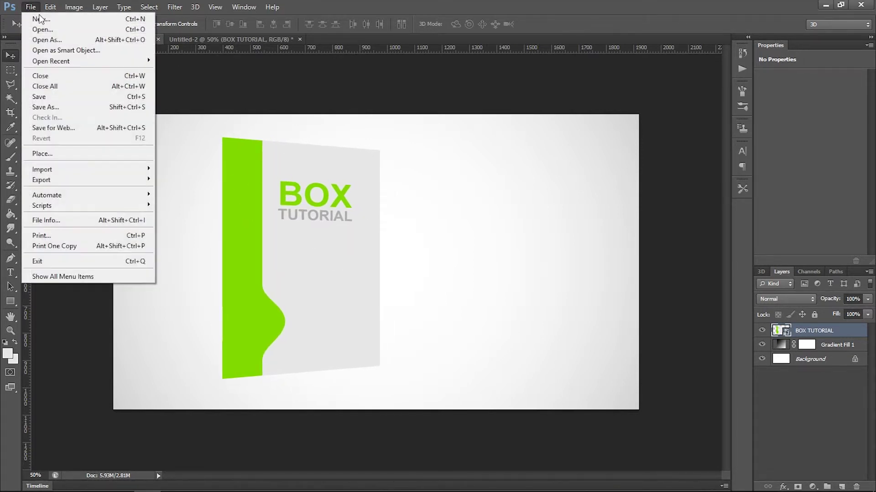
pyautogui.click(41, 15)
pyautogui.doubleClick(264, 192)
pyautogui.click(423, 114)
pyautogui.moveTo(323, 55); pyautogui.dragTo(376, 41)
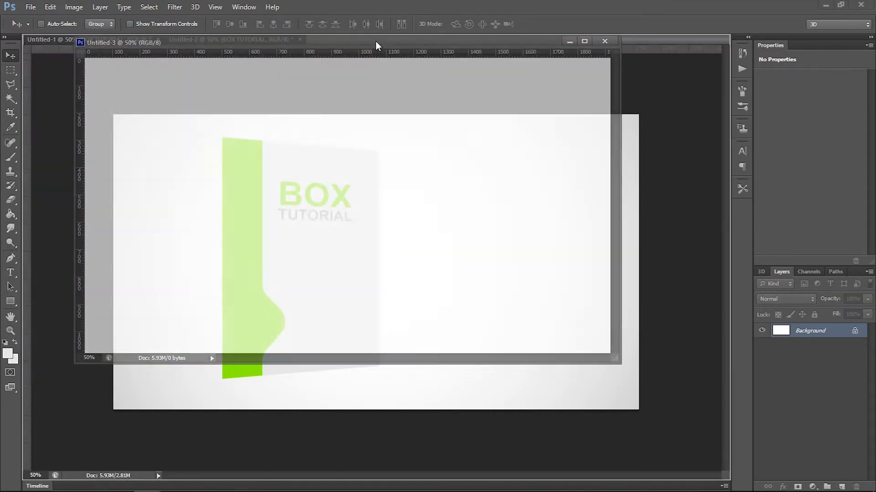
pyautogui.press('c')
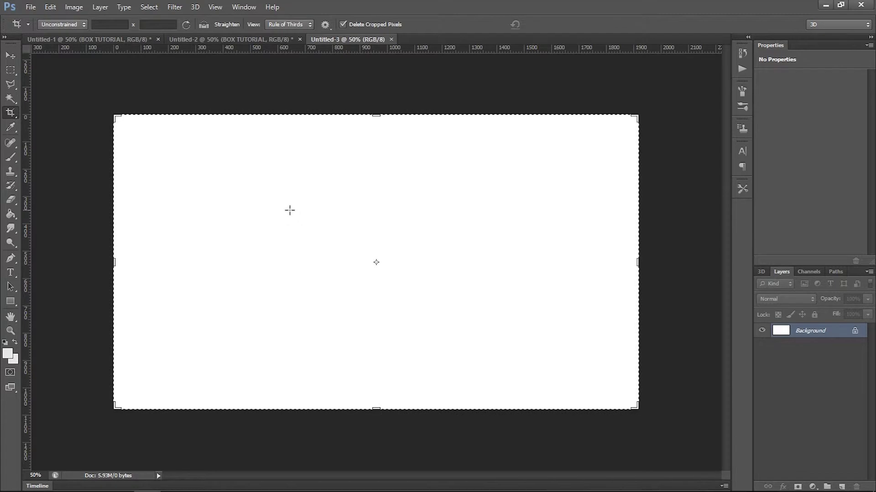
pyautogui.moveTo(115, 262); pyautogui.dragTo(364, 274)
pyautogui.moveTo(374, 116)
pyautogui.mouseDown()
pyautogui.moveTo(378, 149)
pyautogui.moveTo(379, 141)
pyautogui.mouseUp()
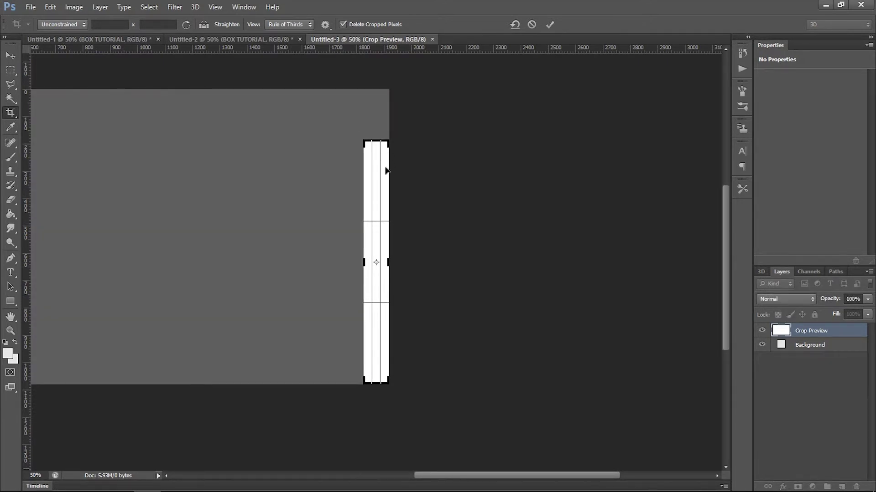
pyautogui.click(547, 28)
# Marquee a 26 px strip on the bar's right edge and sample the cover's green
pyautogui.press('v')
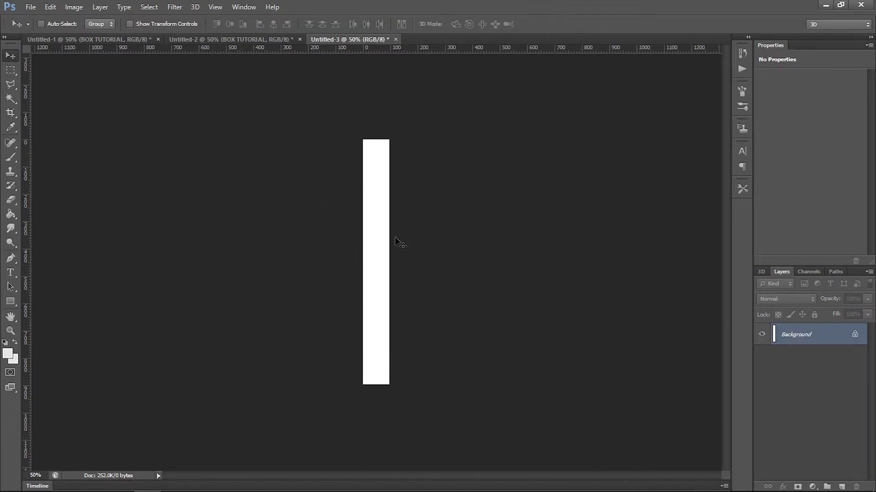
pyautogui.press('m')
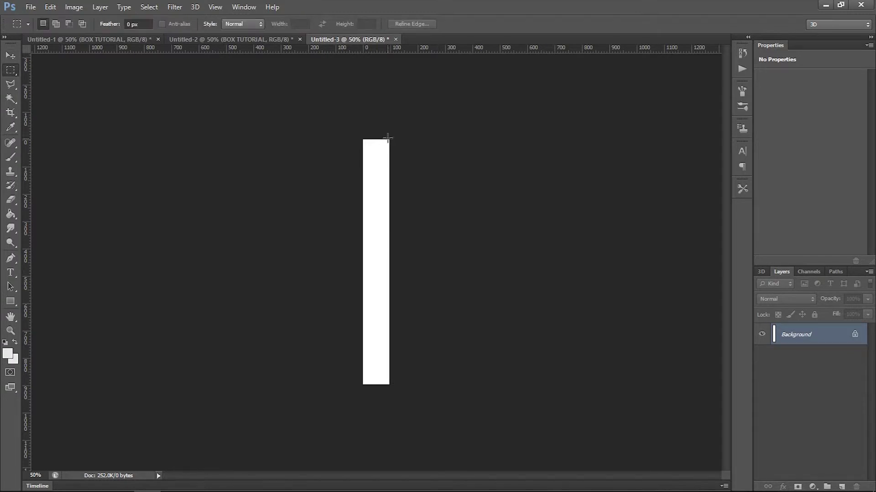
pyautogui.moveTo(382, 133); pyautogui.dragTo(449, 391)
pyautogui.click(203, 40)
pyautogui.press('i')
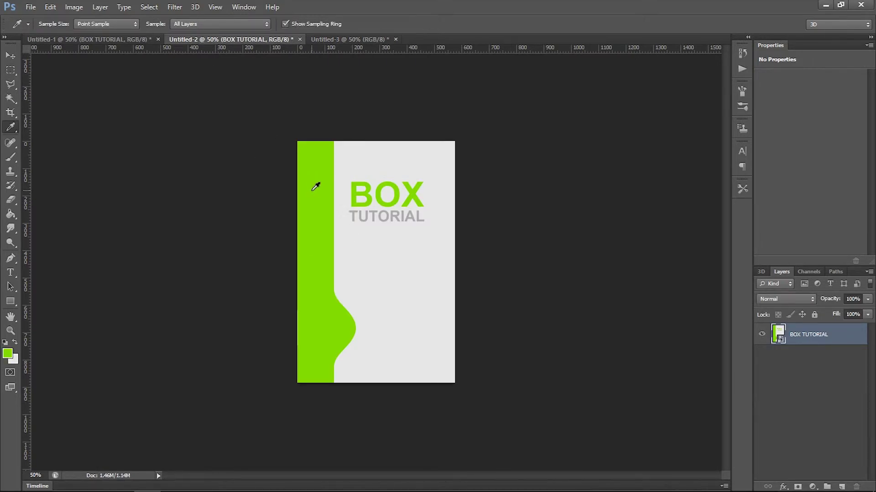
# Fill the selected right-edge strip with green on a new layer, then deselect
pyautogui.click(347, 39)
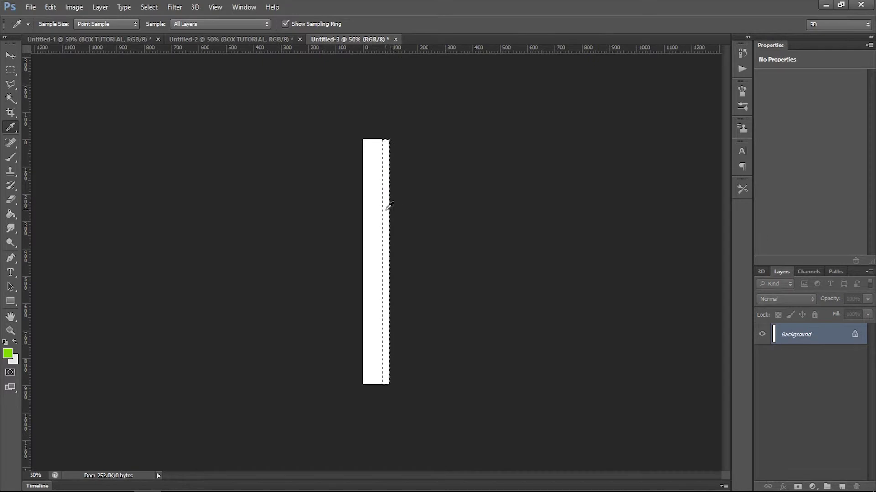
pyautogui.click(11, 214)
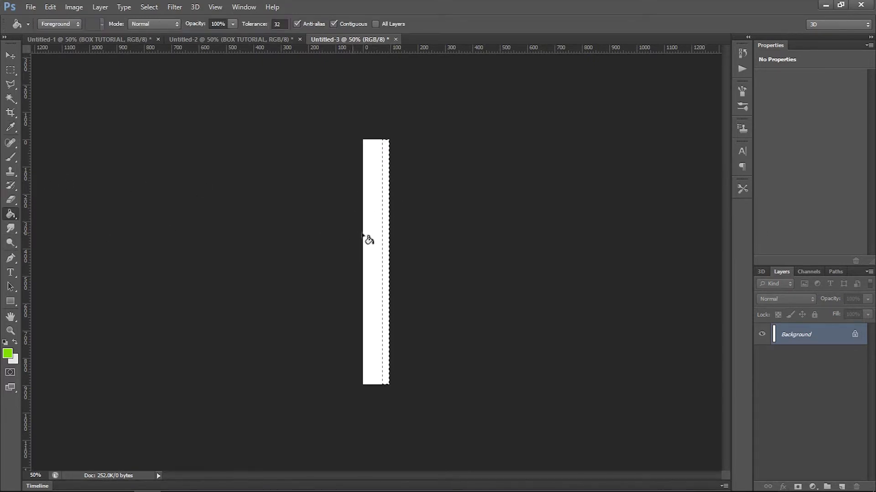
pyautogui.click(842, 487)
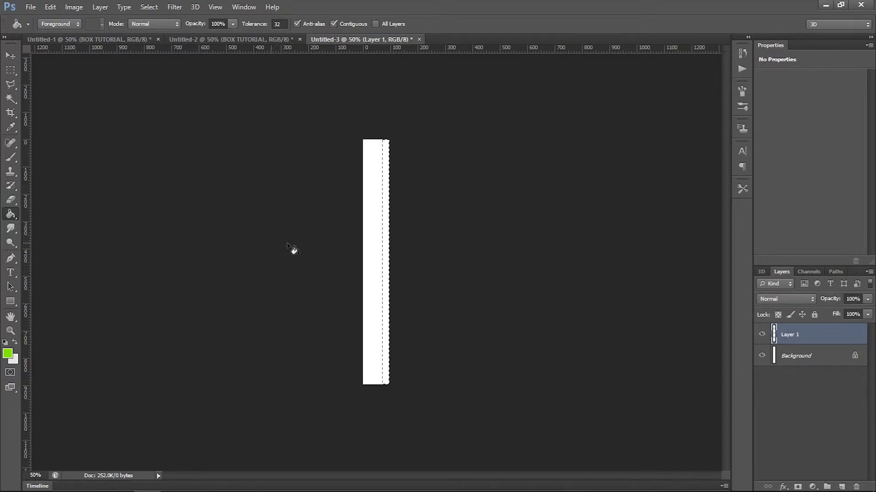
pyautogui.click(386, 258)
pyautogui.hotkey('ctrl', 'd')
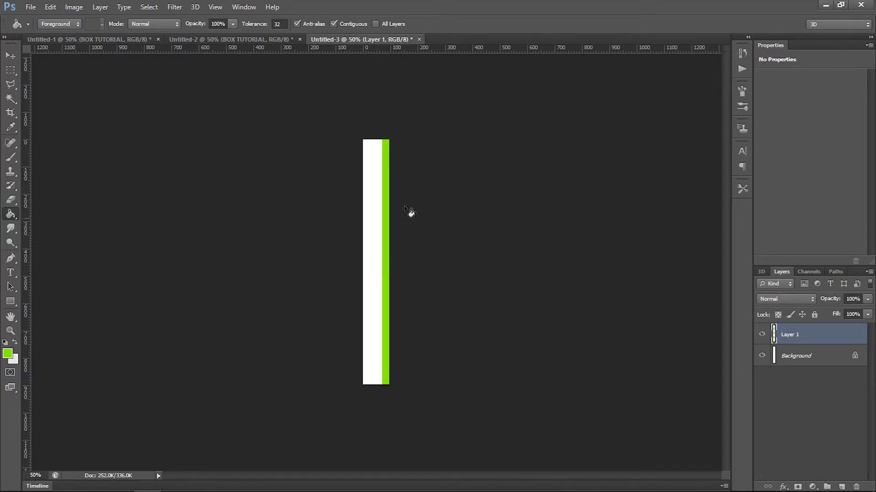
# Convert both bar layers into one smart object and drag it into Untitled-1
pyautogui.keyDown('shift'); pyautogui.click(797, 361); pyautogui.keyUp('shift')
pyautogui.rightClick(787, 348)
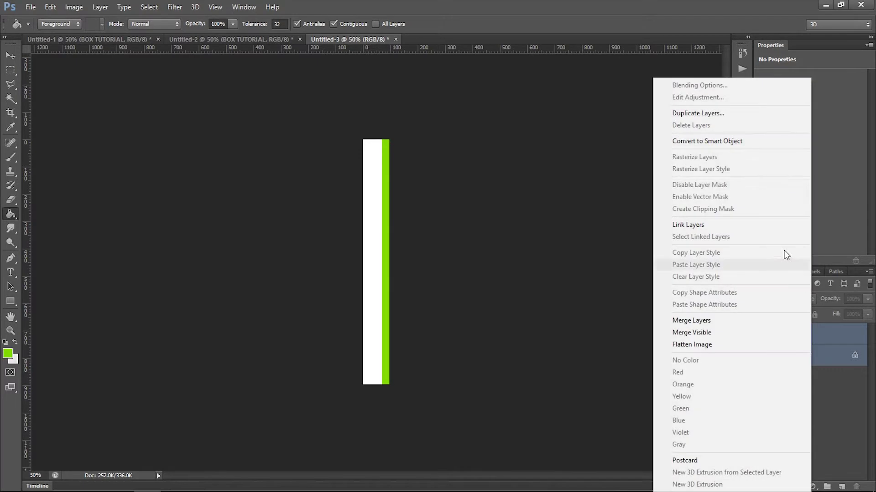
pyautogui.click(711, 141)
pyautogui.press('v')
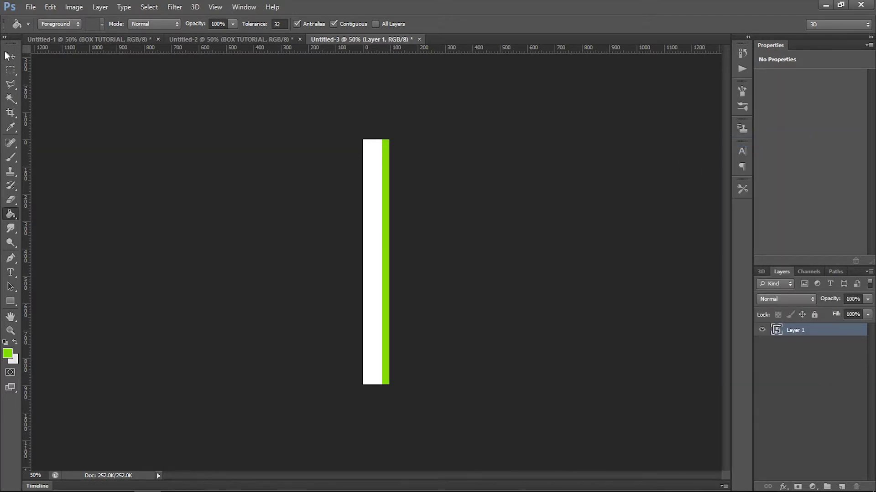
pyautogui.moveTo(383, 287)
pyautogui.mouseDown()
pyautogui.moveTo(119, 48)
pyautogui.moveTo(214, 297)
pyautogui.mouseUp()
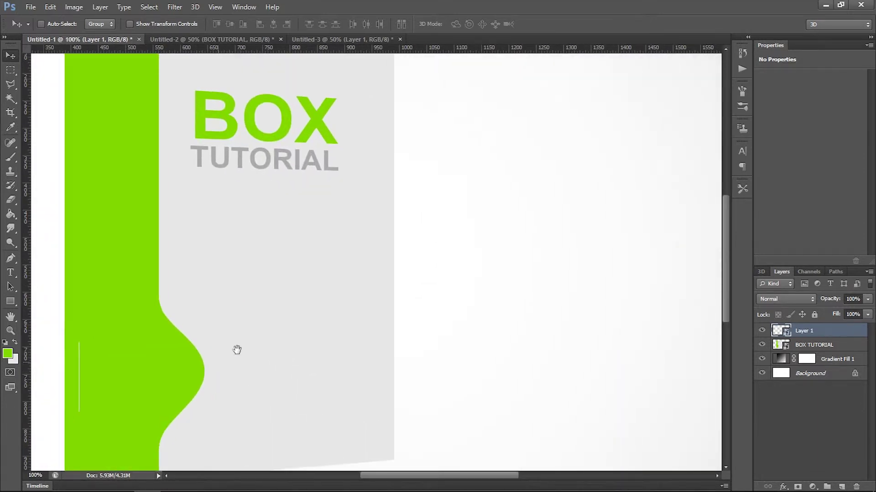
# Scale the spine strip to 99% height and zoom to 66.7%
pyautogui.scroll(2, 281, 318)
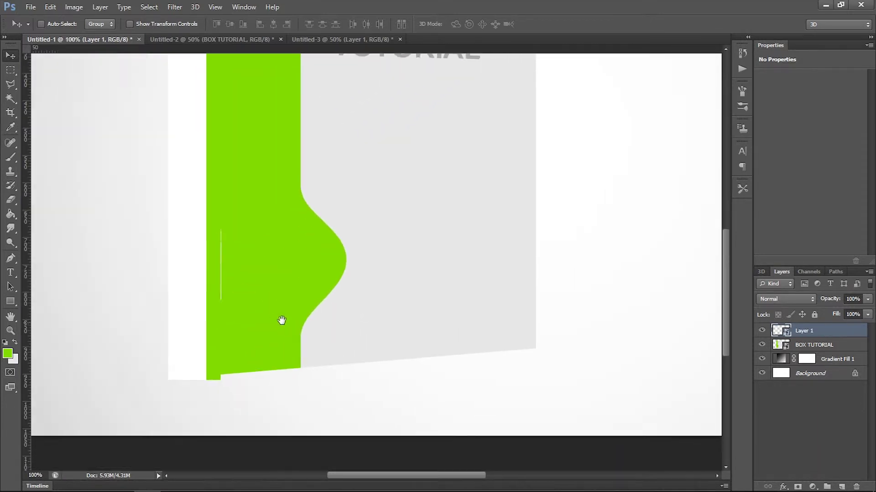
pyautogui.hotkey('ctrl', 't')
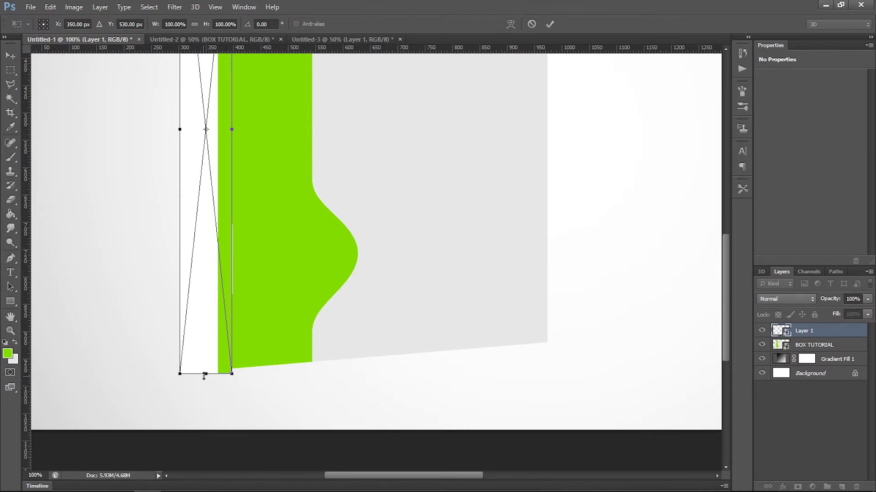
pyautogui.moveTo(206, 374); pyautogui.dragTo(210, 371)
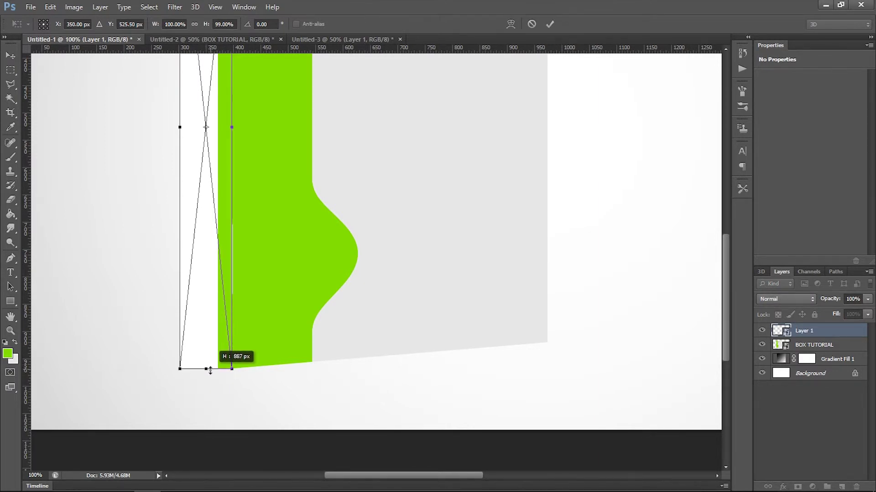
pyautogui.press('Return')
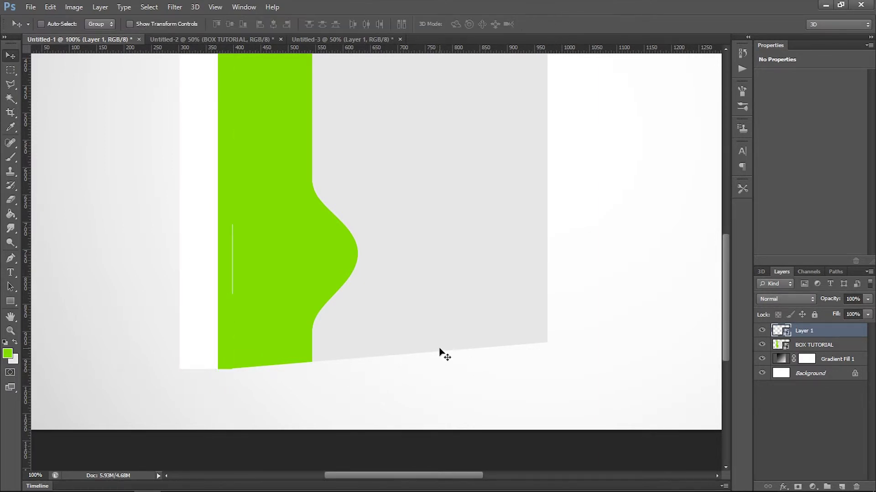
pyautogui.hotkey('ctrl', '-')
pyautogui.hotkey('ctrl', '-')
pyautogui.hotkey('ctrl', '+')
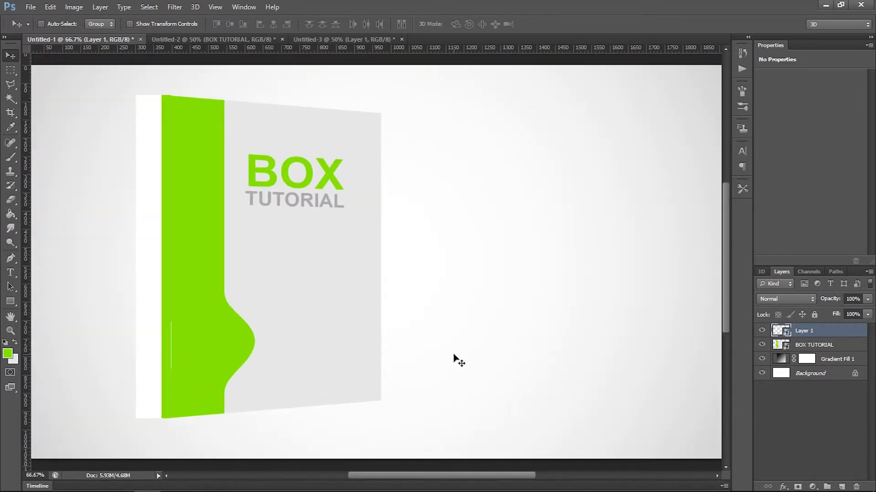
# Flip the spine horizontally, taper its outer top corner in perspective, and stack it below BOX TUTORIAL
pyautogui.hotkey('ctrl', 't')
pyautogui.rightClick(149, 162)
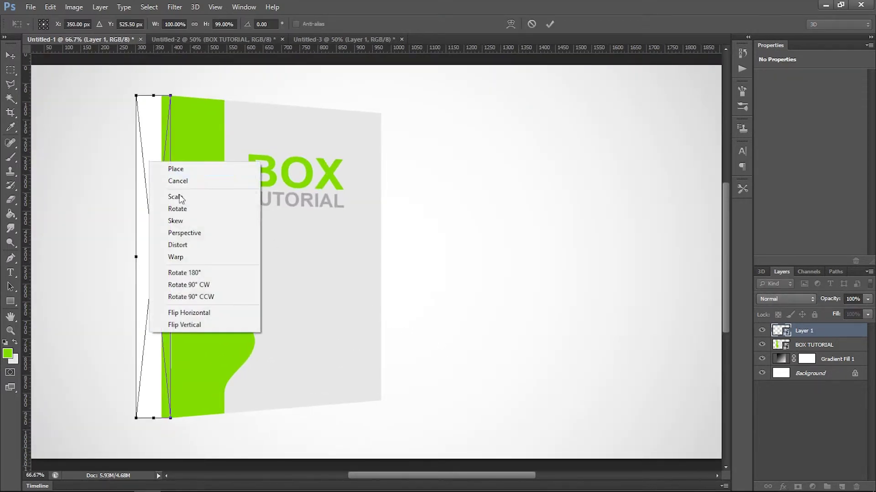
pyautogui.click(197, 314)
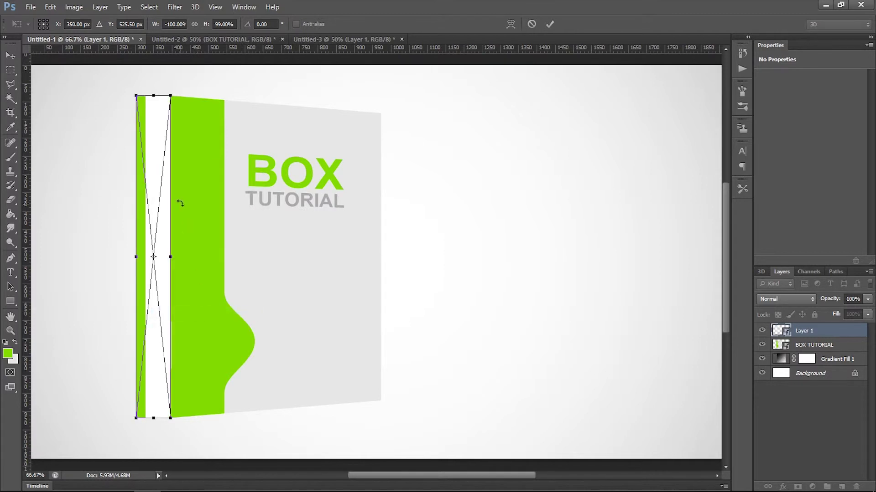
pyautogui.rightClick(151, 178)
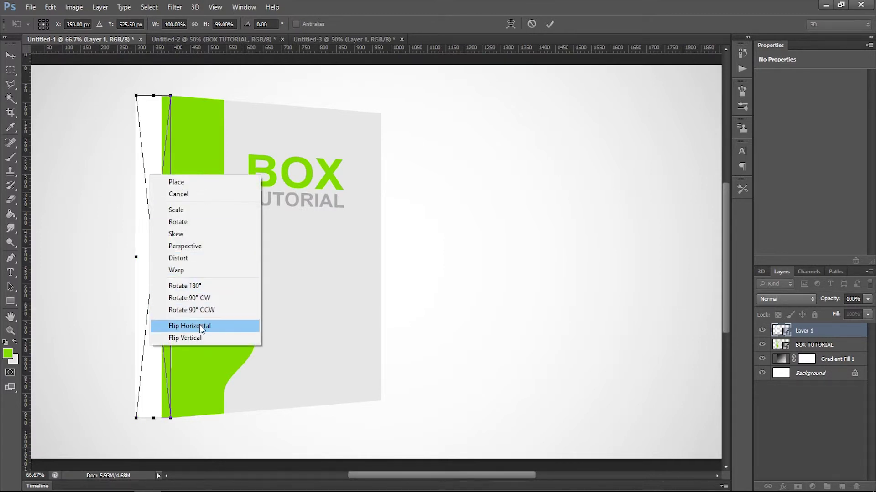
pyautogui.click(207, 248)
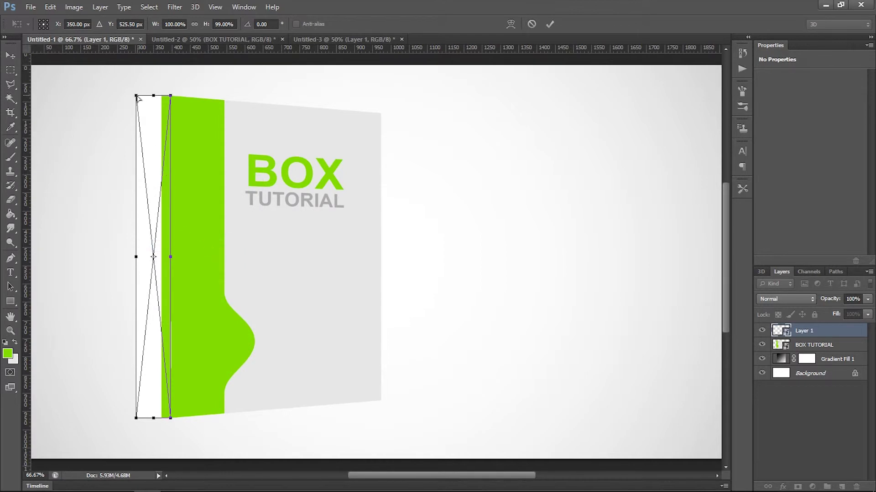
pyautogui.moveTo(137, 97); pyautogui.dragTo(138, 103)
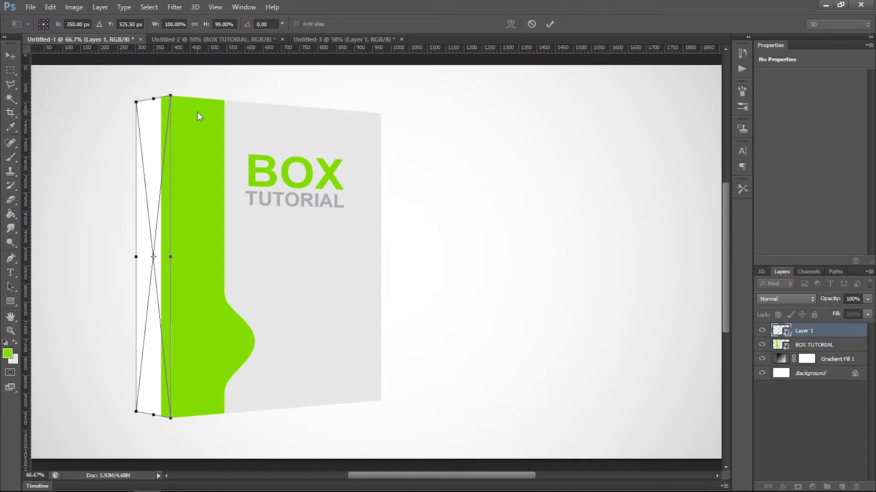
pyautogui.press('Return')
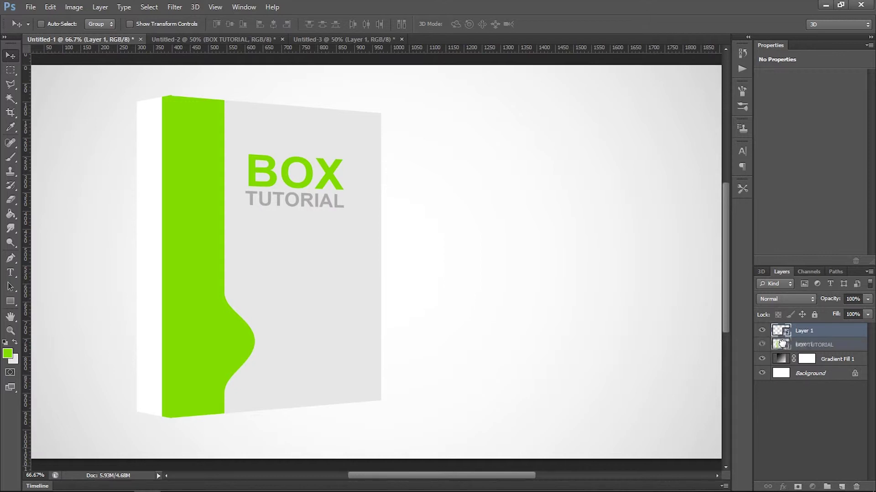
pyautogui.moveTo(780, 338); pyautogui.dragTo(765, 349)
# Open the spine strip's smart object contents as a docked tab
pyautogui.click(762, 345)
pyautogui.click(762, 345)
pyautogui.doubleClick(792, 349)
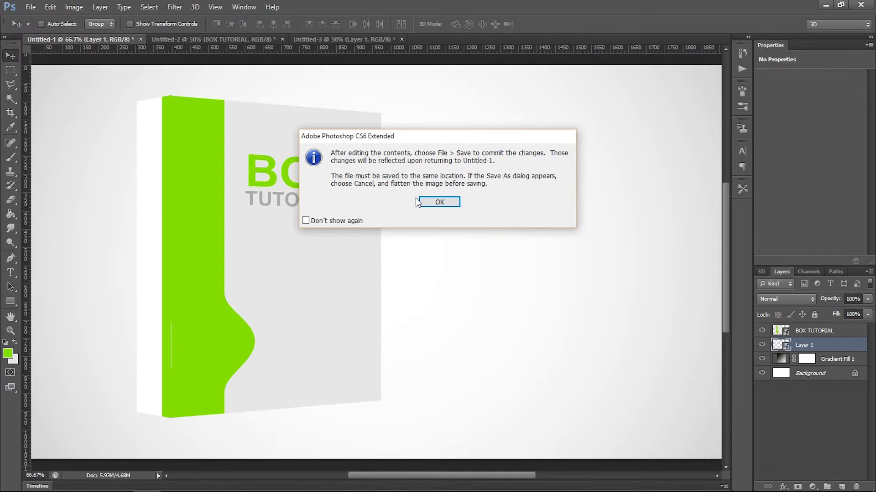
pyautogui.click(424, 200)
pyautogui.moveTo(26, 44)
pyautogui.mouseDown()
pyautogui.moveTo(329, 74)
pyautogui.moveTo(402, 42)
pyautogui.mouseUp()
# Fill the strip's white Background column with light grey e2e2e2
pyautogui.click(779, 360)
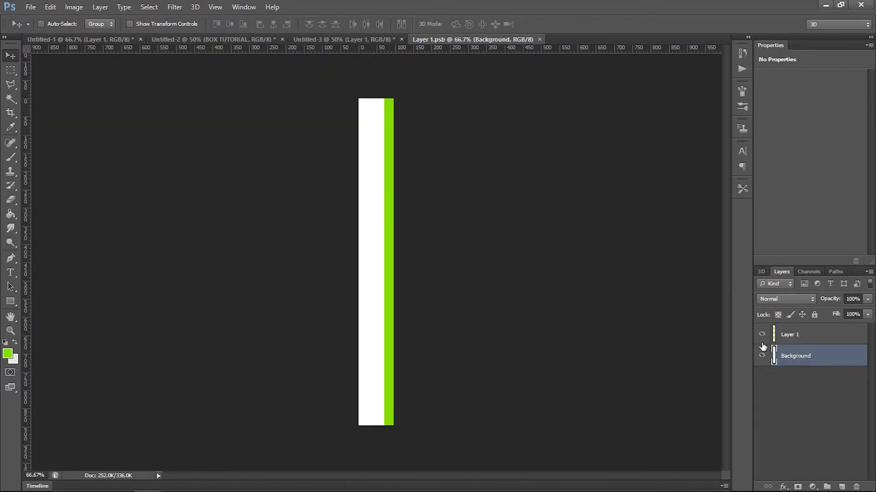
pyautogui.click(11, 215)
pyautogui.rightClick(11, 221)
pyautogui.click(48, 225)
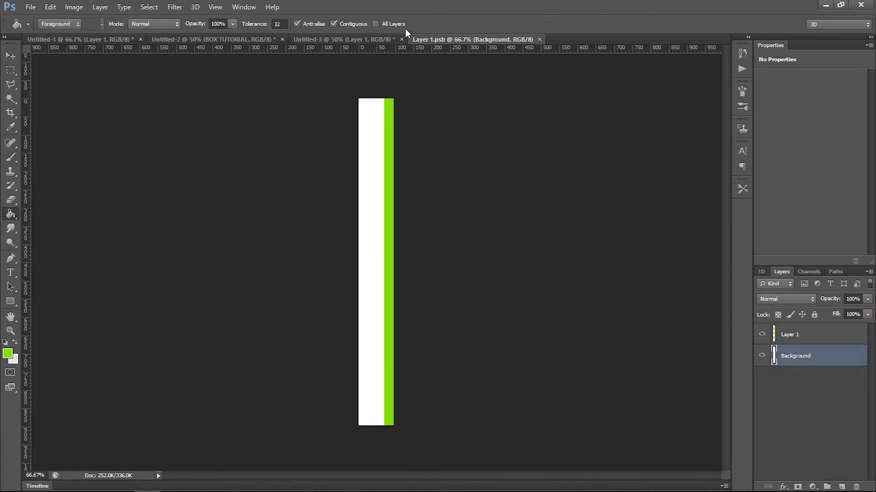
pyautogui.click(8, 354)
pyautogui.click(380, 118)
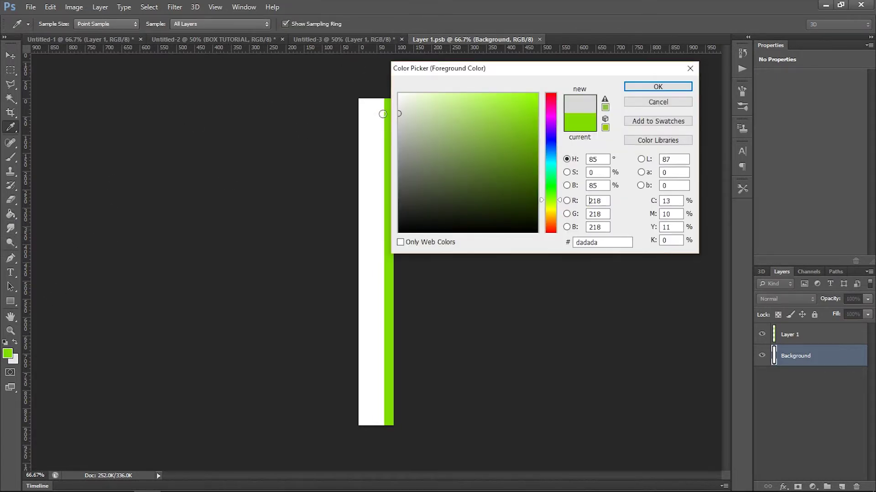
pyautogui.click(381, 118)
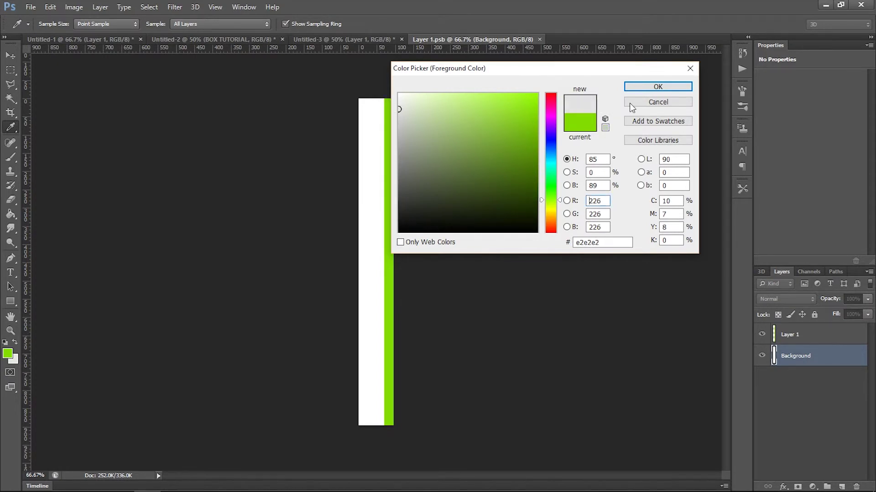
pyautogui.click(642, 86)
pyautogui.click(364, 189)
# Save and close the strip contents, then zoom out on the mockup
pyautogui.hotkey('ctrl', 's')
pyautogui.hotkey('ctrl', 'w')
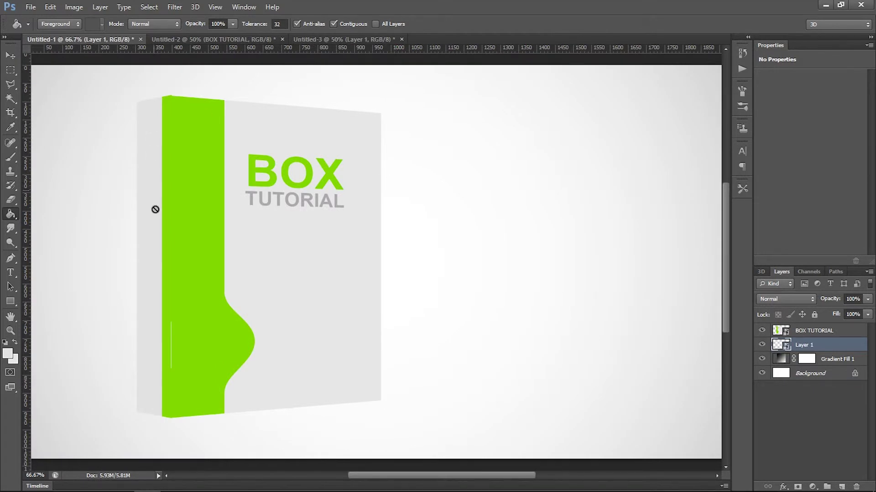
pyautogui.hotkey('ctrl', '-')
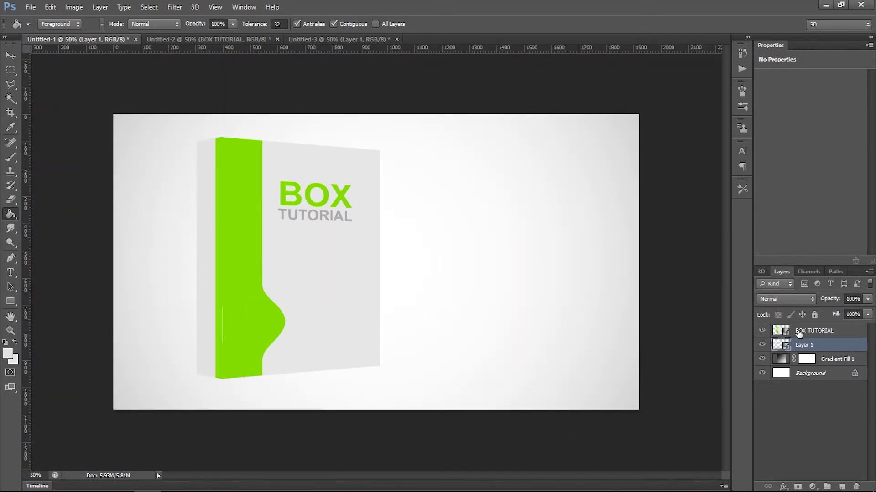
# Move the BOX TUTORIAL cover and Layer 1 spine left together, then reselect BOX TUTORIAL
pyautogui.keyDown('shift'); pyautogui.click(799, 332); pyautogui.keyUp('shift')
pyautogui.click(2, 50)
pyautogui.moveTo(308, 300); pyautogui.dragTo(281, 302)
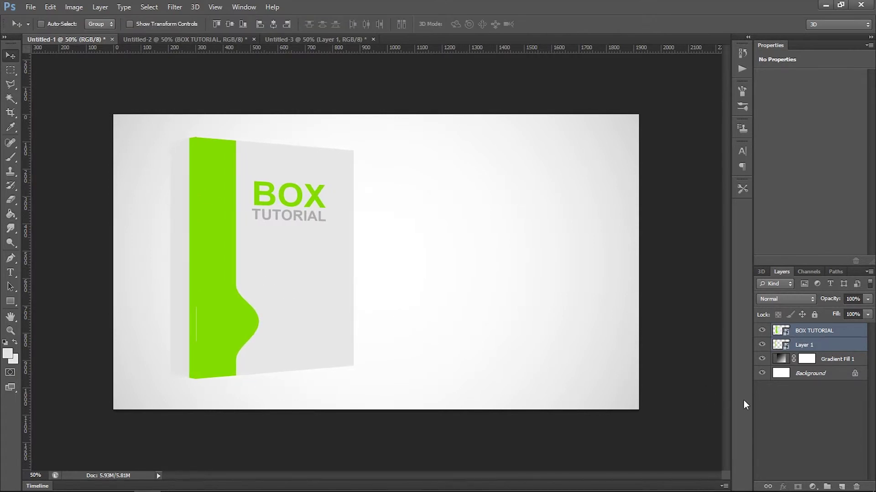
pyautogui.click(784, 346)
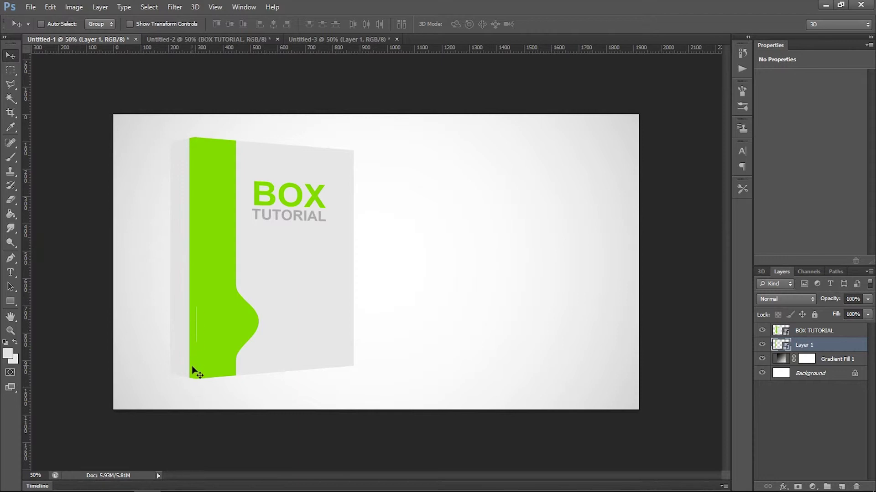
pyautogui.click(791, 331)
pyautogui.click(762, 330)
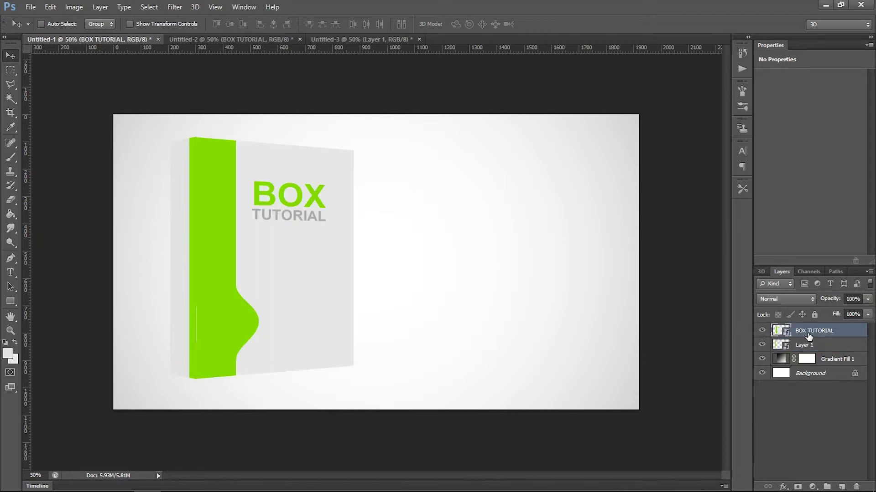
# Add a horizontal Gradient Overlay at 25% scale to the BOX TUTORIAL cover
pyautogui.rightClick(811, 330)
pyautogui.click(686, 80)
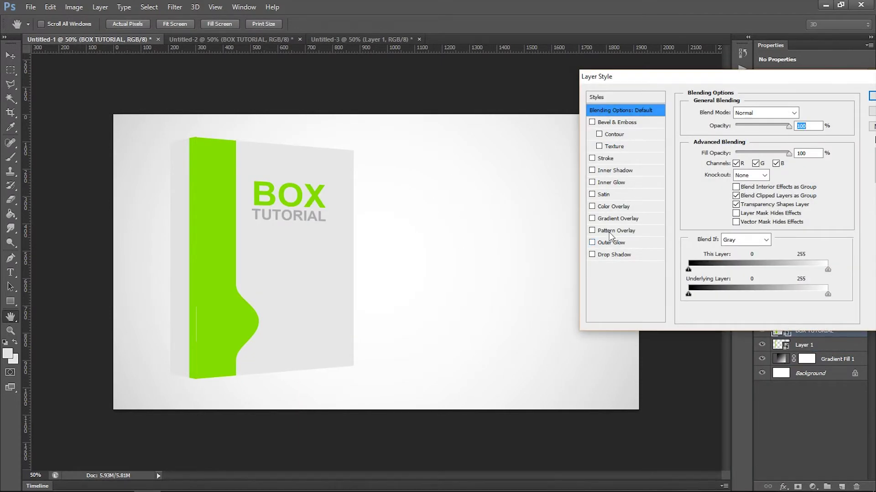
pyautogui.click(592, 218)
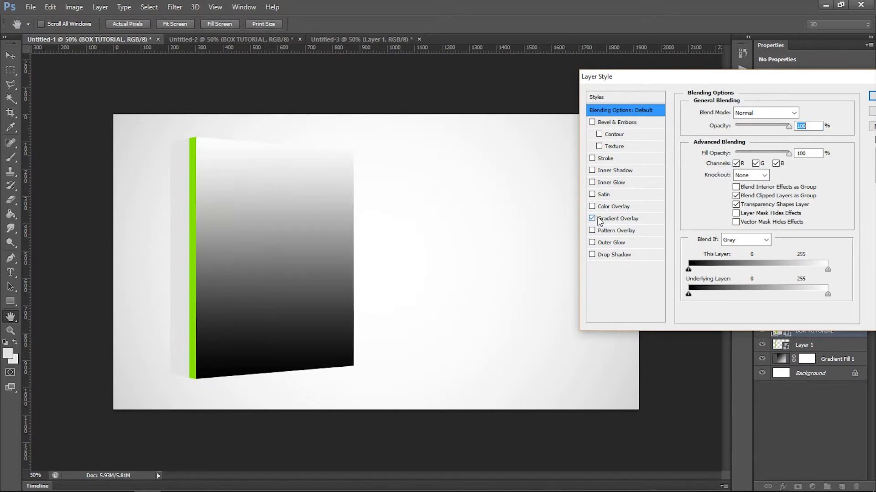
pyautogui.moveTo(737, 170); pyautogui.dragTo(746, 172)
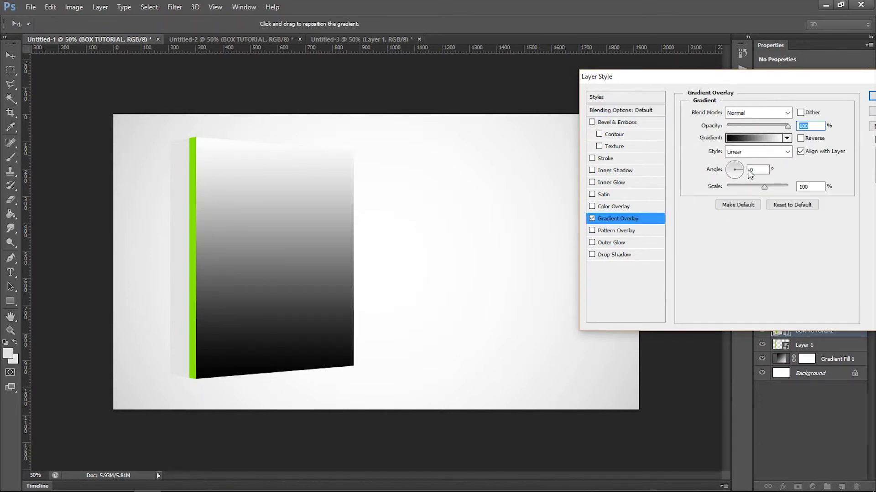
pyautogui.doubleClick(763, 173)
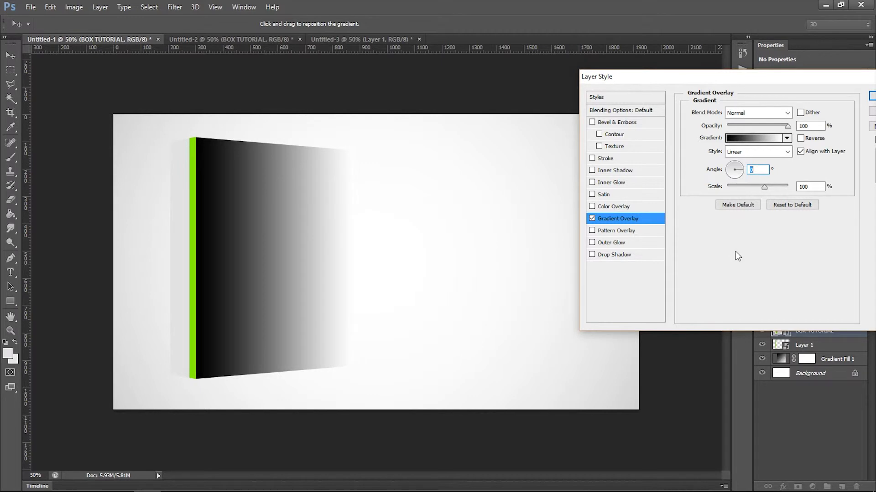
pyautogui.moveTo(764, 187); pyautogui.dragTo(732, 190)
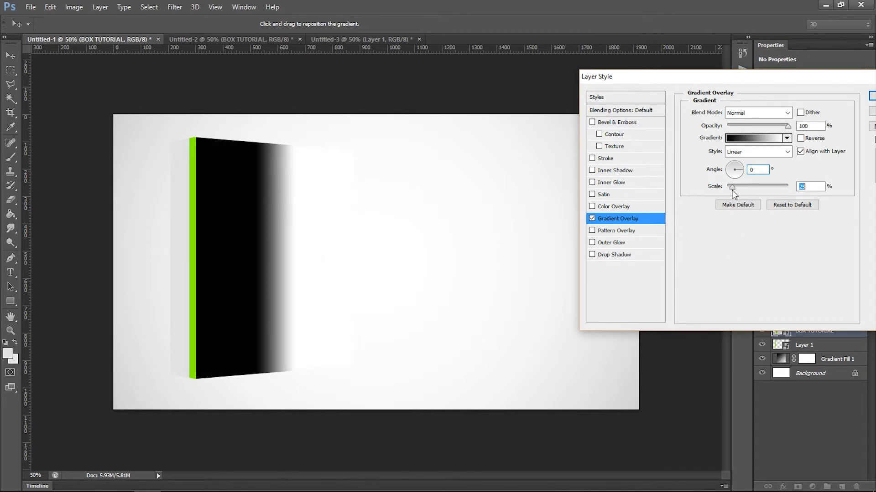
pyautogui.moveTo(310, 290); pyautogui.dragTo(224, 291)
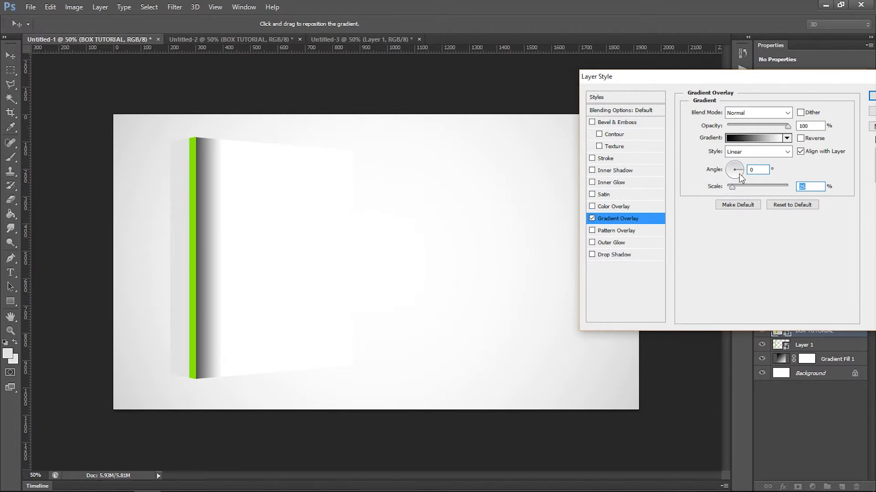
# Set the cover's gradient overlay to Multiply at 13% opacity
pyautogui.click(755, 114)
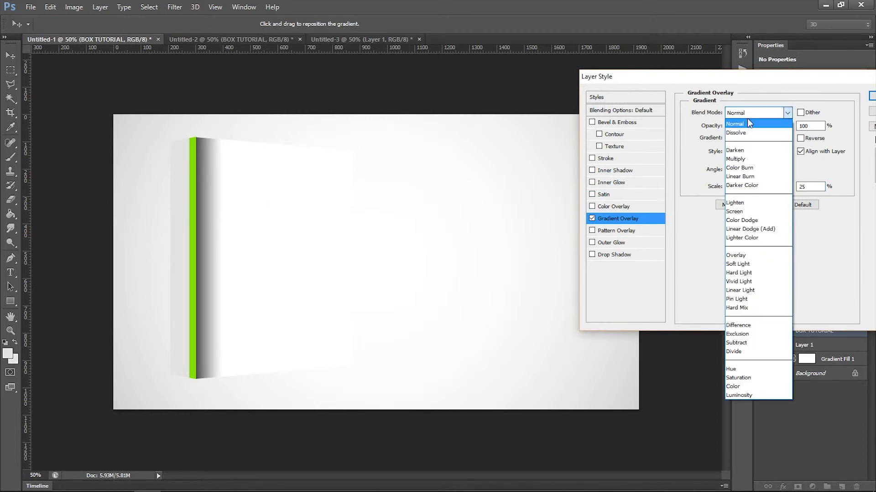
pyautogui.click(745, 123)
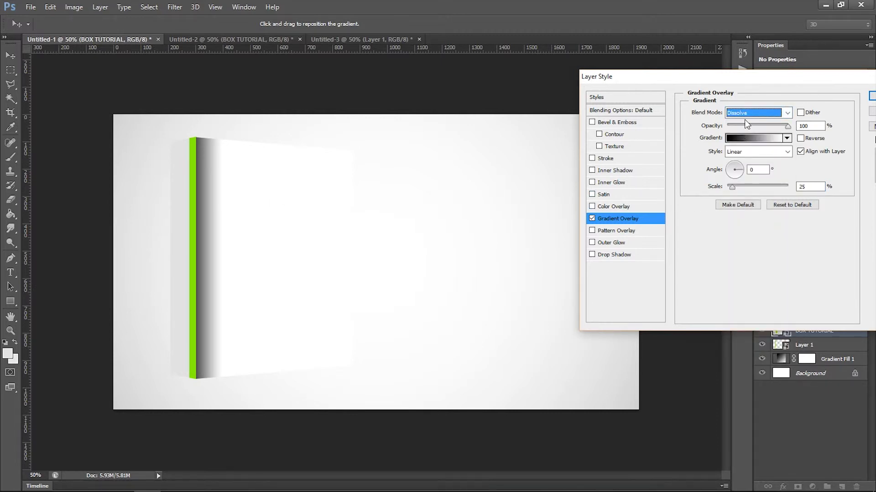
pyautogui.press('Down')
pyautogui.press('Down')
pyautogui.press('Up')
pyautogui.press('Down')
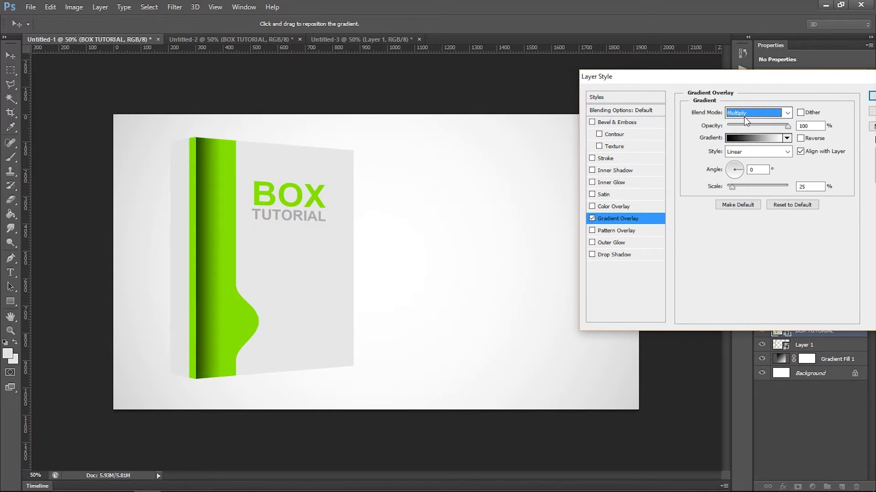
pyautogui.moveTo(788, 126); pyautogui.dragTo(735, 127)
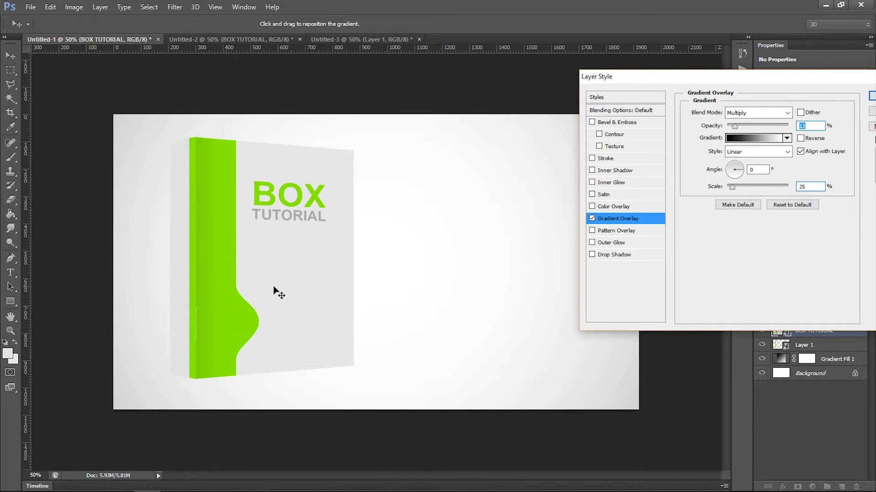
pyautogui.click(757, 113)
pyautogui.click(739, 160)
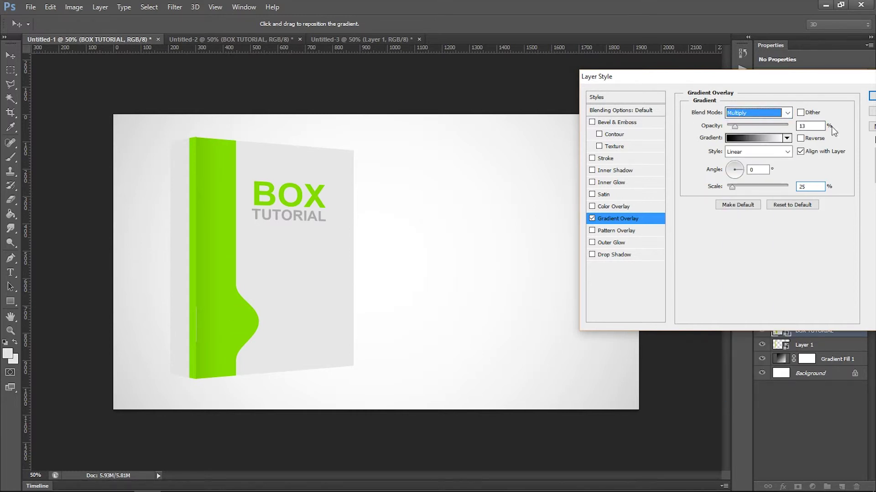
# Add a large 158 px Inner Shadow at 26% opacity and apply the styles
pyautogui.moveTo(734, 81); pyautogui.dragTo(684, 82)
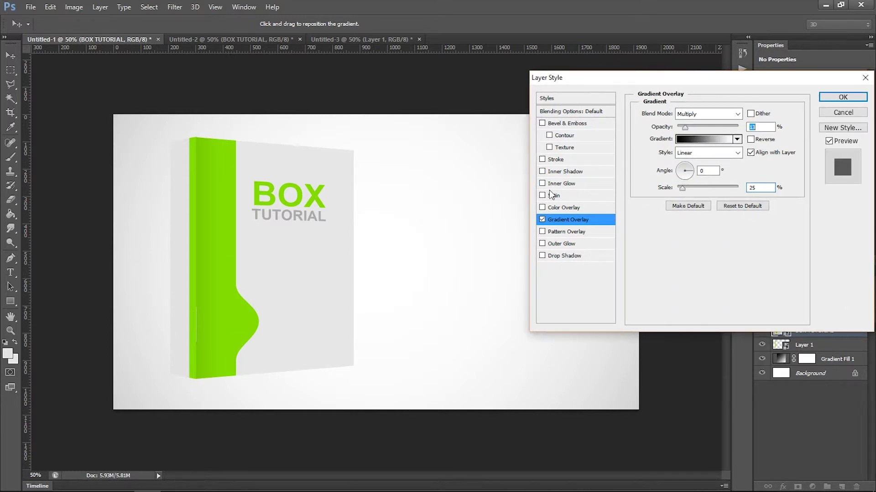
pyautogui.click(542, 172)
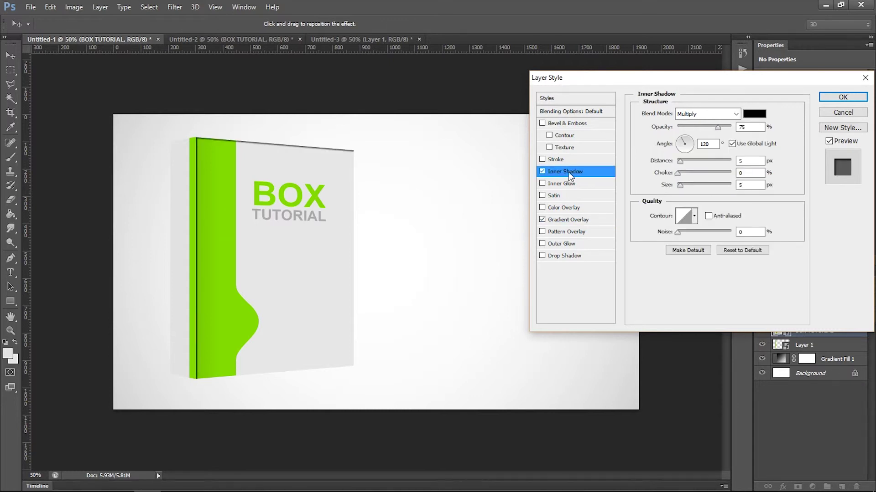
pyautogui.moveTo(680, 185); pyautogui.dragTo(723, 186)
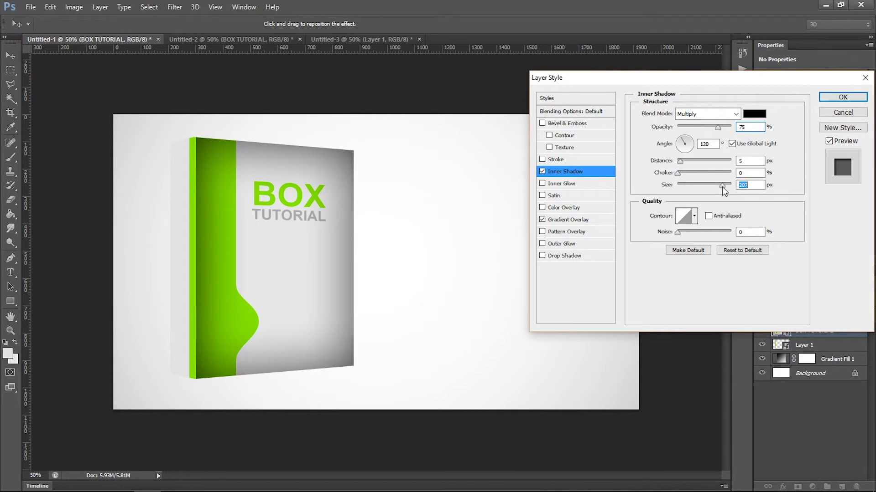
pyautogui.moveTo(721, 187); pyautogui.dragTo(714, 188)
pyautogui.moveTo(717, 127)
pyautogui.mouseDown()
pyautogui.moveTo(680, 128)
pyautogui.moveTo(691, 130)
pyautogui.mouseUp()
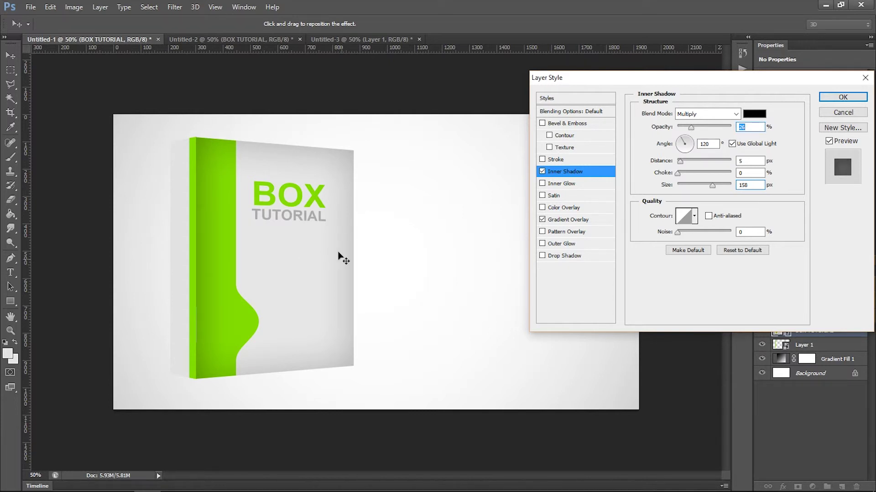
pyautogui.click(842, 99)
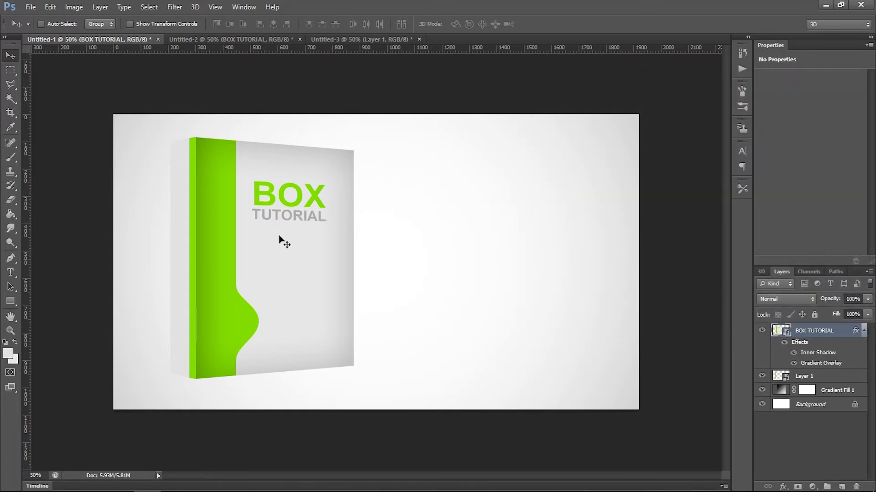
# Turn off the cover's Color Overlay effect in its layer style settings
pyautogui.rightClick(808, 338)
pyautogui.click(679, 74)
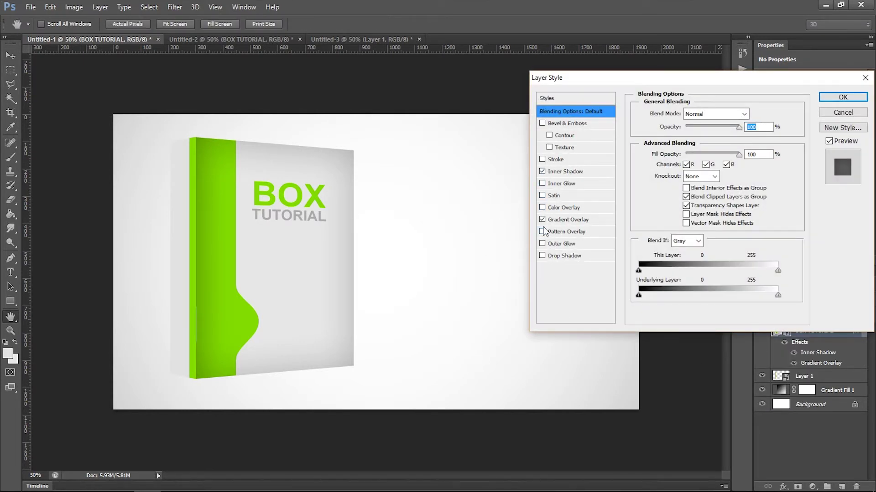
pyautogui.click(542, 208)
pyautogui.click(854, 114)
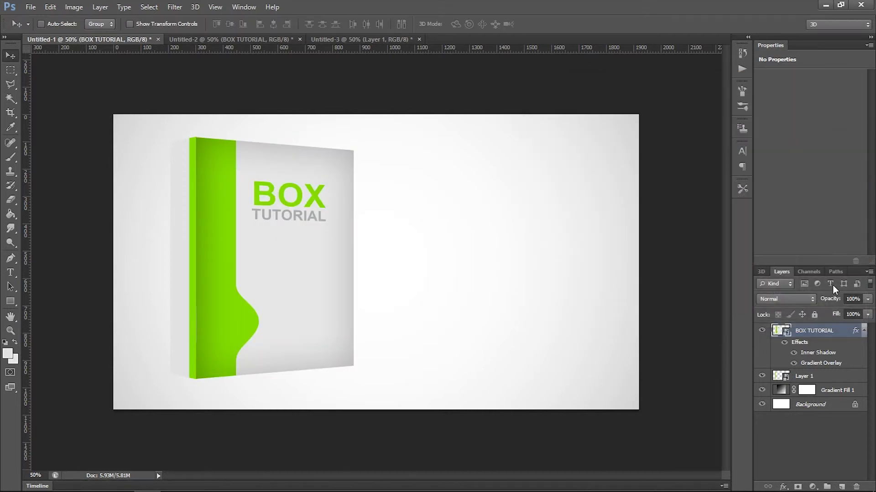
# Select Layer 1, the spine, and begin renaming it
pyautogui.click(809, 377)
pyautogui.click(760, 332)
pyautogui.click(761, 332)
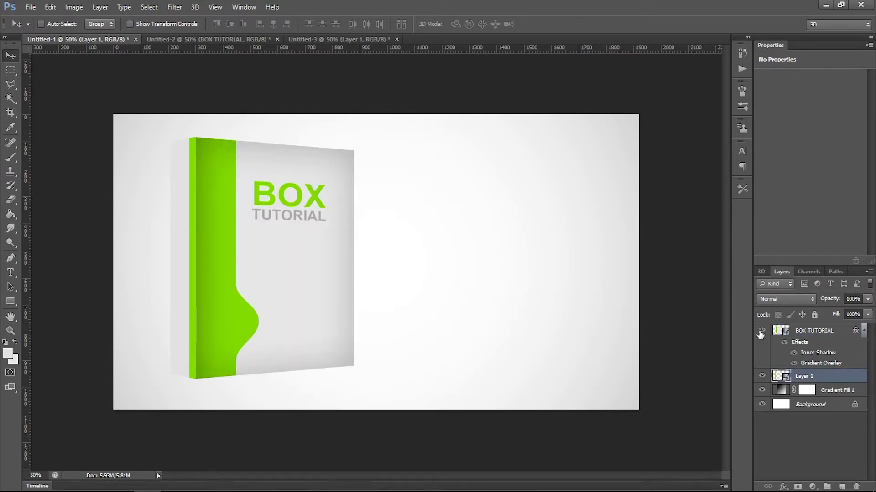
pyautogui.doubleClick(816, 377)
# Name the spine layer 'side stip' and give it a 92 px Inner Shadow at 15% opacity
pyautogui.write('side stip')
pyautogui.press('Return')
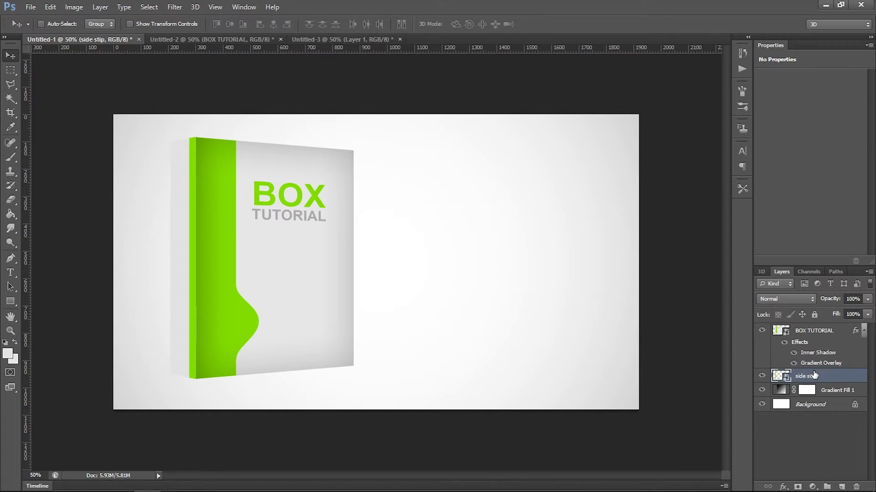
pyautogui.rightClick(822, 381)
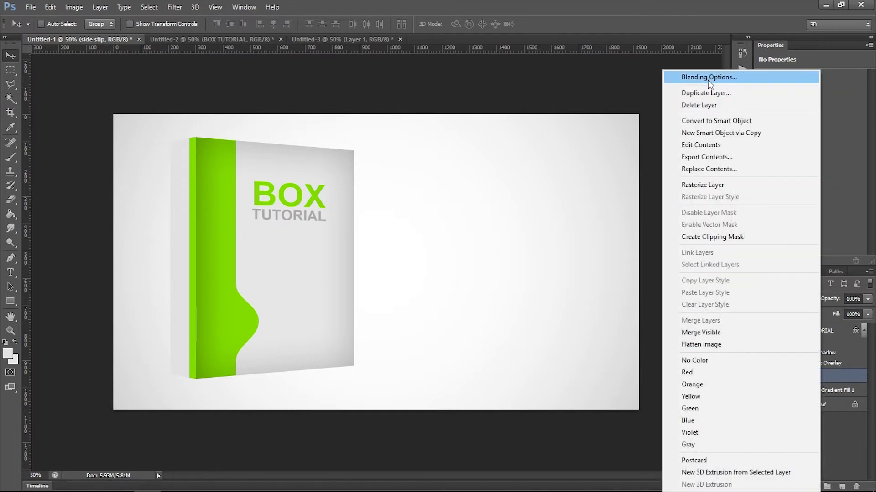
pyautogui.click(711, 79)
pyautogui.click(542, 171)
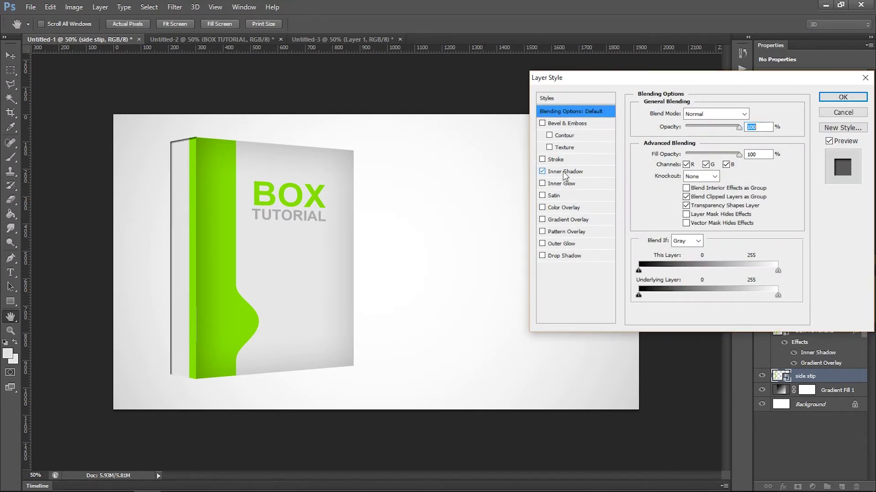
pyautogui.click(564, 172)
pyautogui.moveTo(681, 185); pyautogui.dragTo(699, 185)
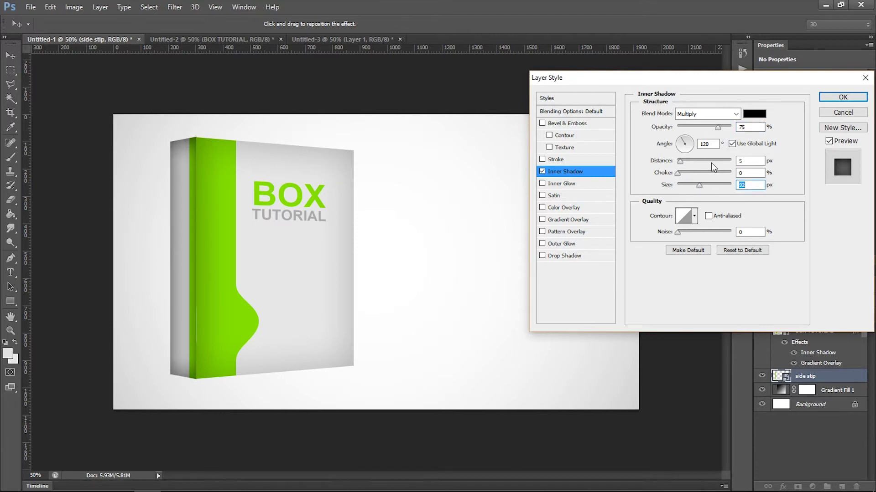
pyautogui.moveTo(715, 129); pyautogui.dragTo(686, 128)
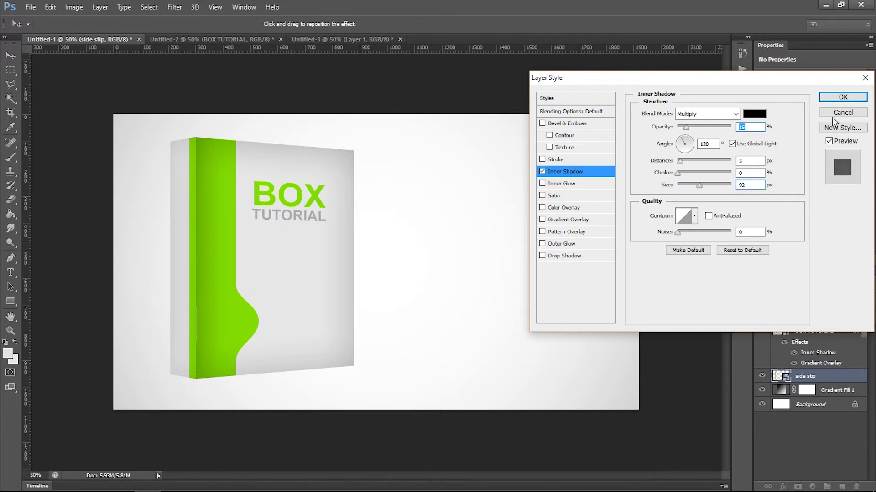
pyautogui.click(843, 97)
# Add a new layer above Background and select the canvas's upper part
pyautogui.click(803, 426)
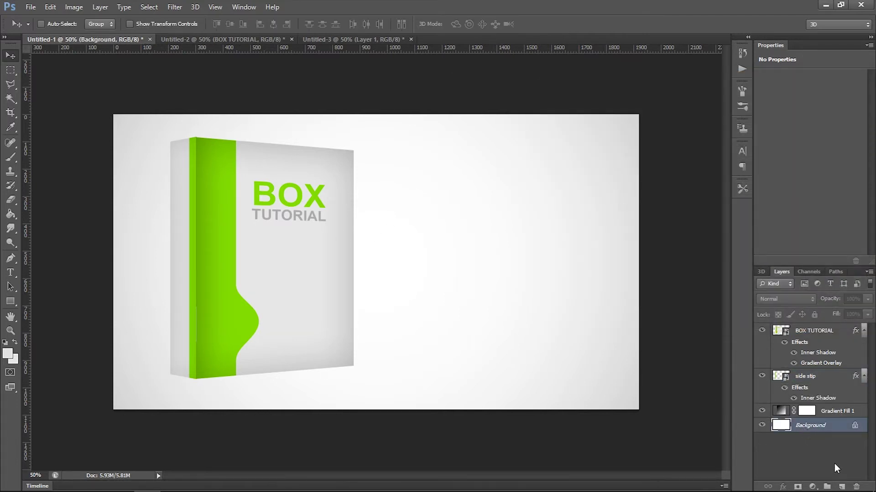
pyautogui.click(843, 488)
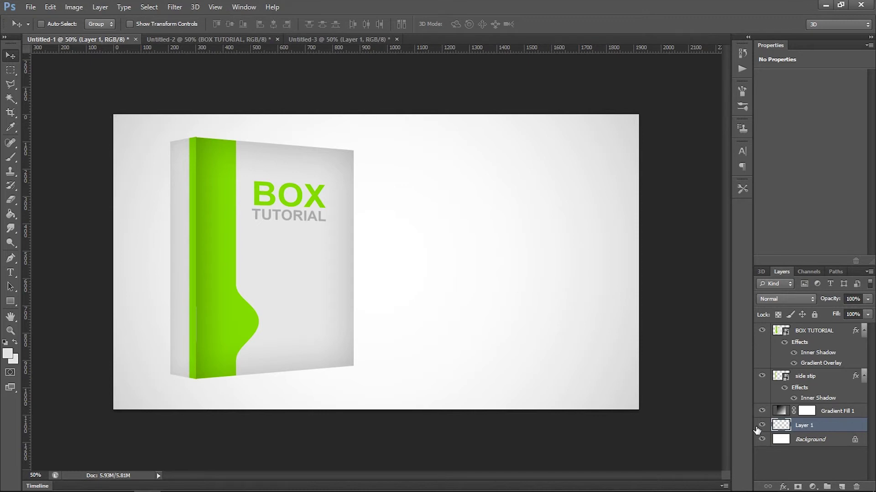
pyautogui.click(5, 70)
pyautogui.moveTo(111, 111); pyautogui.dragTo(648, 287)
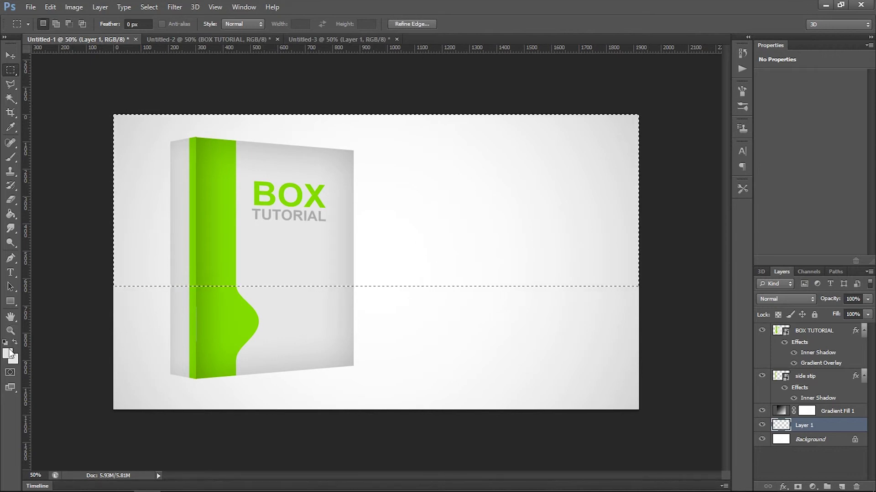
# Fill the selection with grey bdbdbd and deselect
pyautogui.click(8, 353)
pyautogui.moveTo(402, 117); pyautogui.dragTo(390, 129)
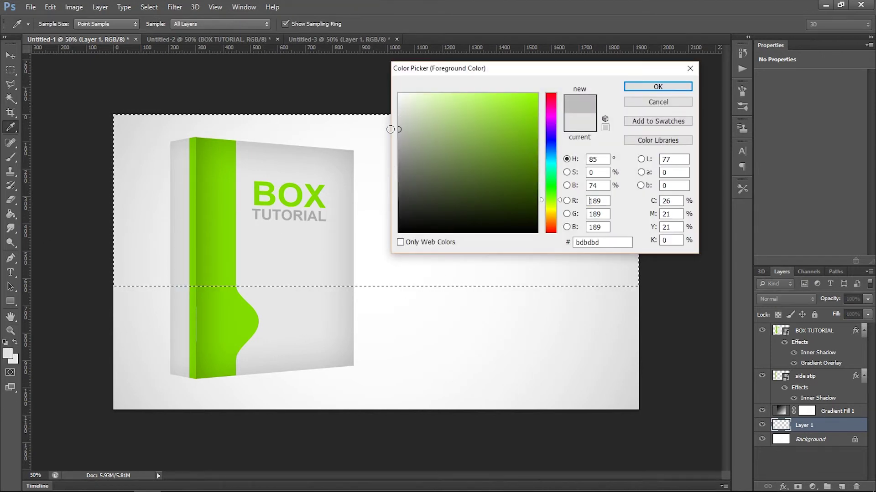
pyautogui.click(657, 87)
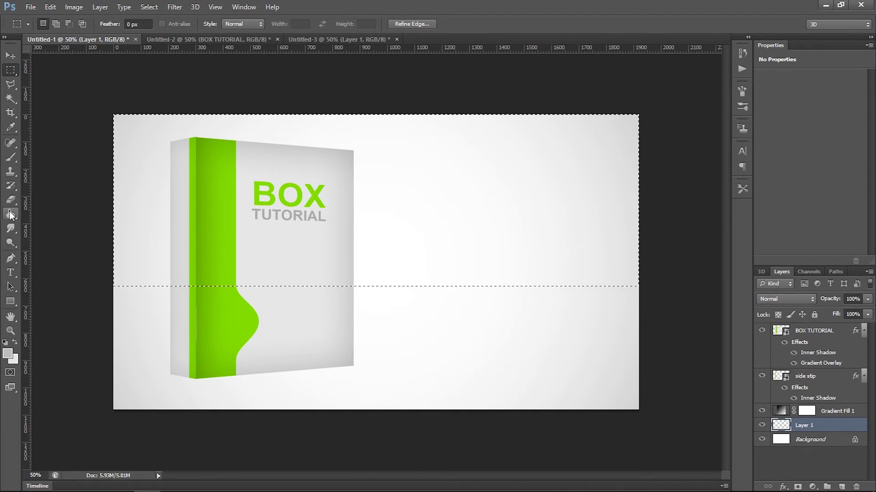
pyautogui.click(11, 215)
pyautogui.click(145, 210)
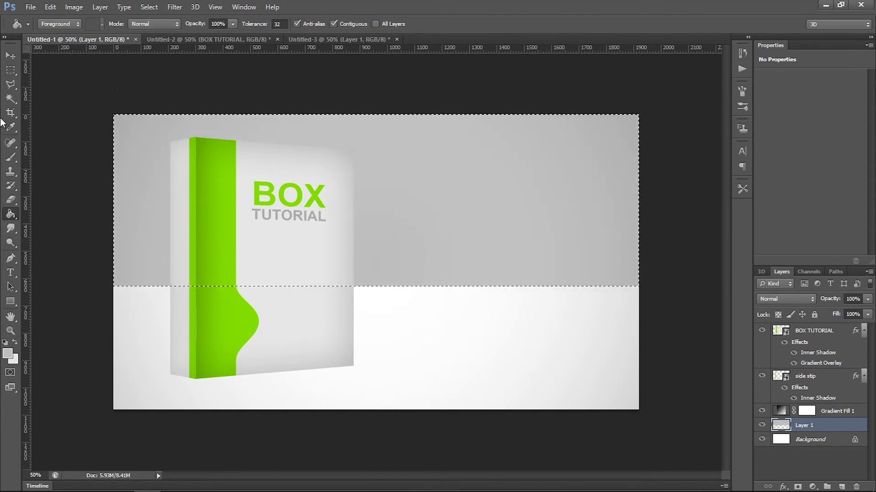
pyautogui.hotkey('ctrl', 'd')
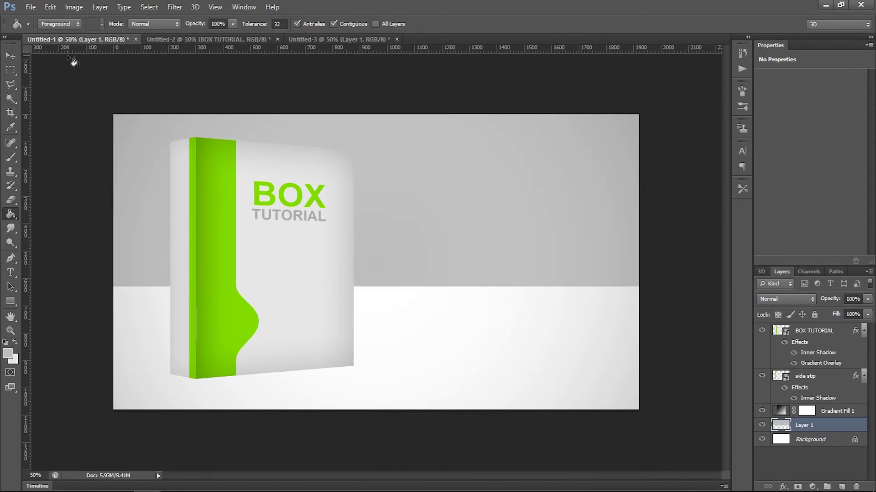
pyautogui.click(10, 55)
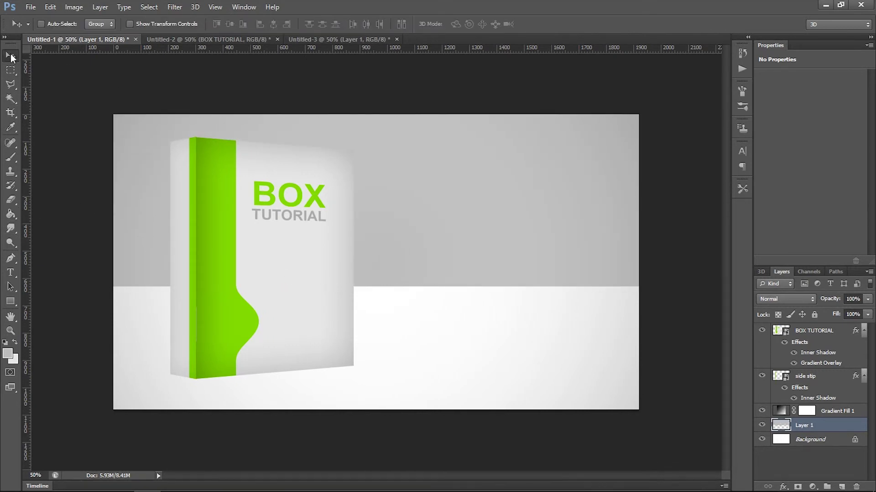
# Give the grey wall a 3.5 px Gaussian Blur and lower its opacity to 47%
pyautogui.click(175, 7)
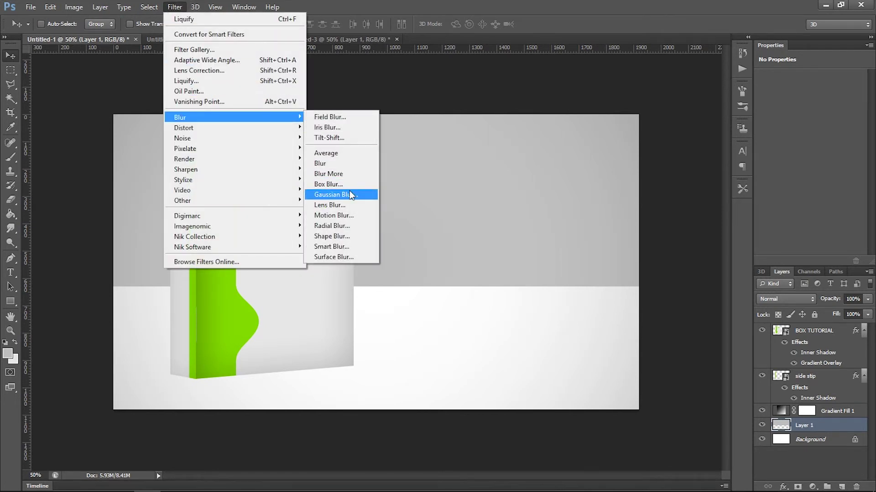
pyautogui.click(350, 194)
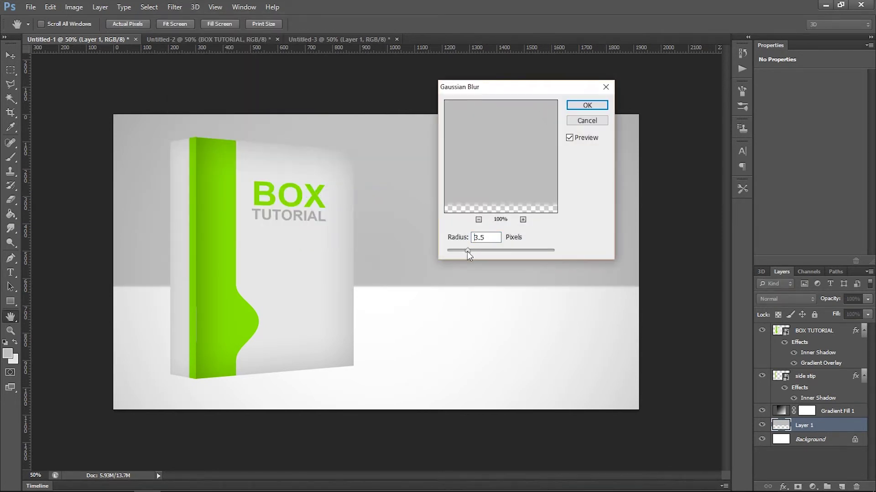
pyautogui.moveTo(469, 251); pyautogui.dragTo(471, 251)
pyautogui.click(587, 105)
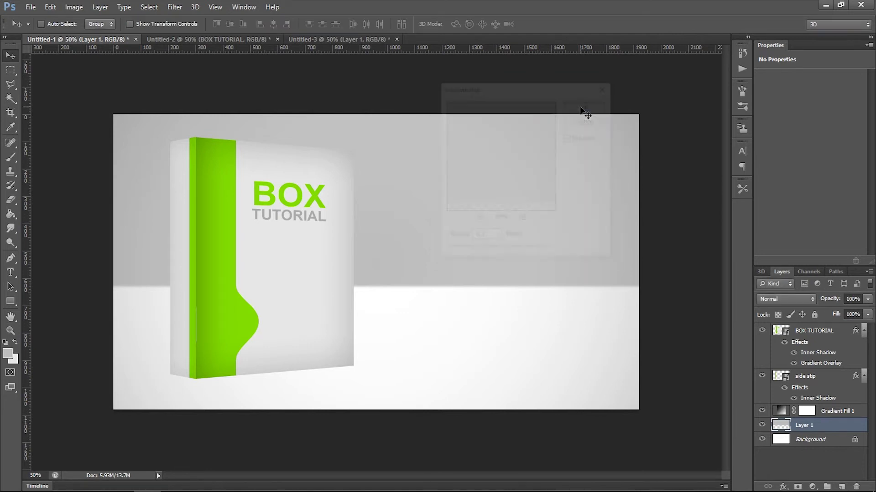
pyautogui.click(867, 299)
pyautogui.moveTo(844, 314); pyautogui.dragTo(838, 311)
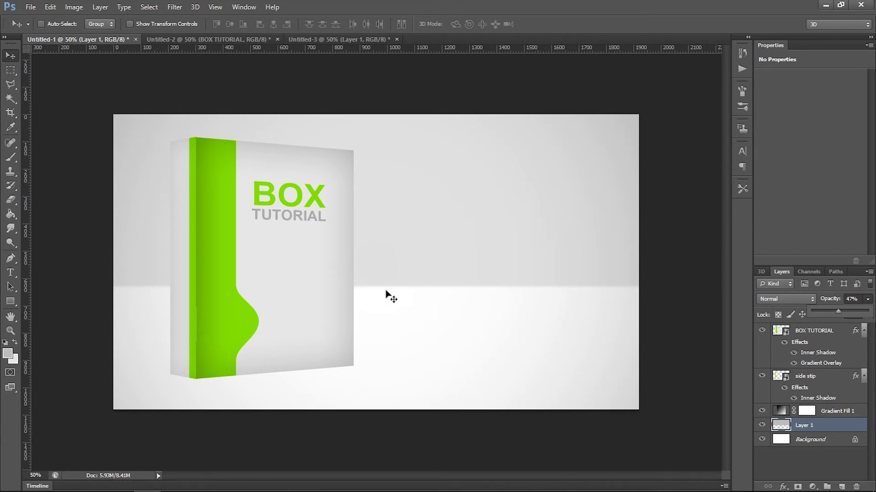
# Duplicate the BOX TUTORIAL and side stip layers in the same document
pyautogui.click(811, 332)
pyautogui.click(760, 331)
pyautogui.click(761, 376)
pyautogui.click(761, 376)
pyautogui.click(807, 376)
pyautogui.keyDown('shift'); pyautogui.click(816, 332); pyautogui.keyUp('shift')
pyautogui.rightClick(818, 333)
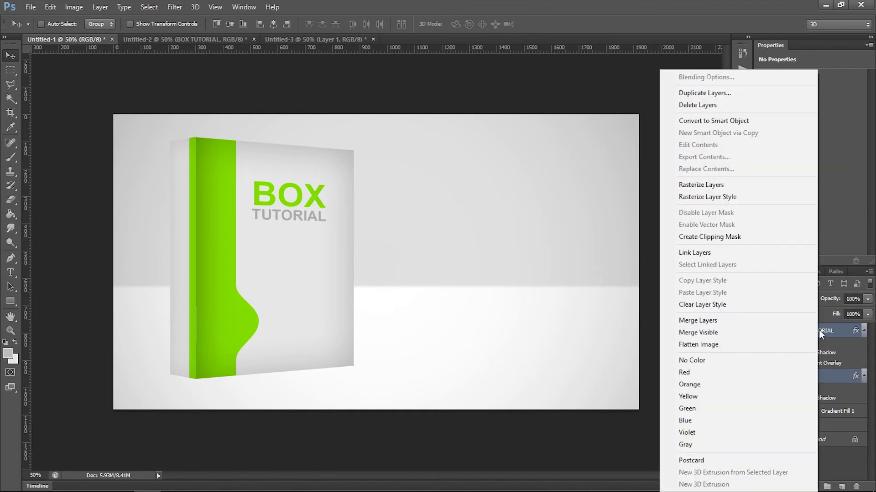
pyautogui.click(712, 94)
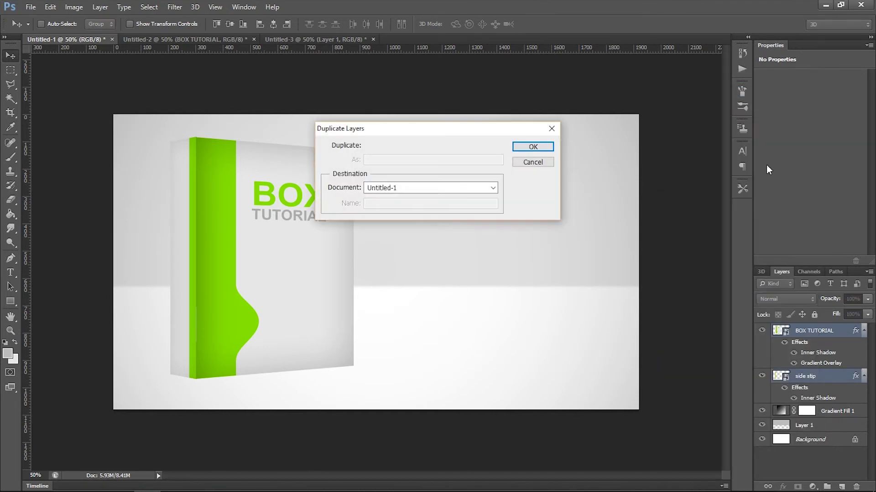
pyautogui.click(535, 148)
pyautogui.scroll(2, 811, 336)
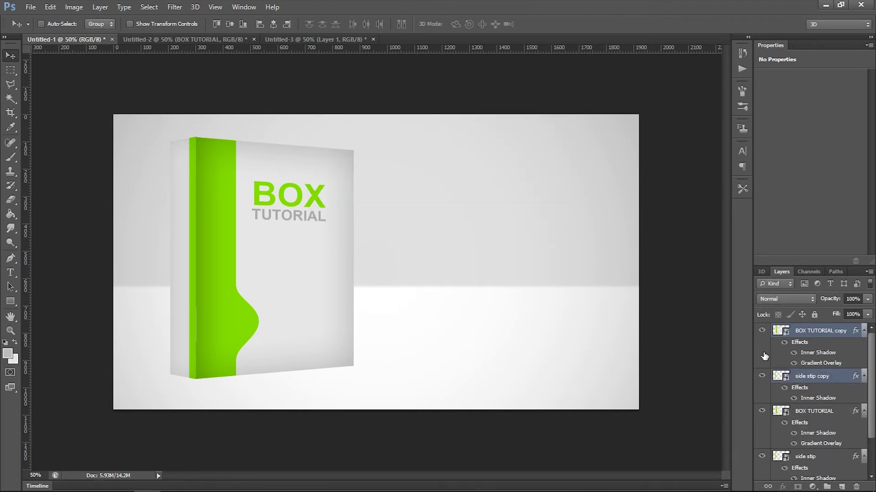
# Flip the copied box vertically and move it beneath the original
pyautogui.hotkey('ctrl', 't')
pyautogui.rightClick(316, 260)
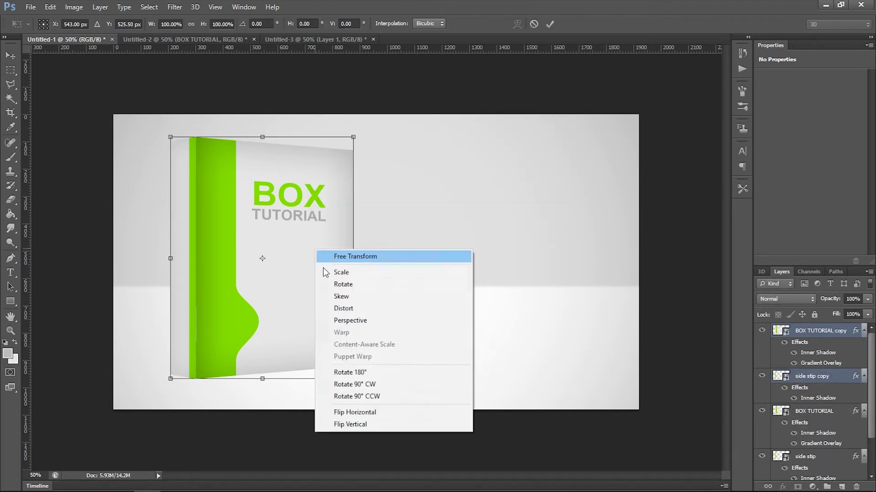
pyautogui.click(358, 425)
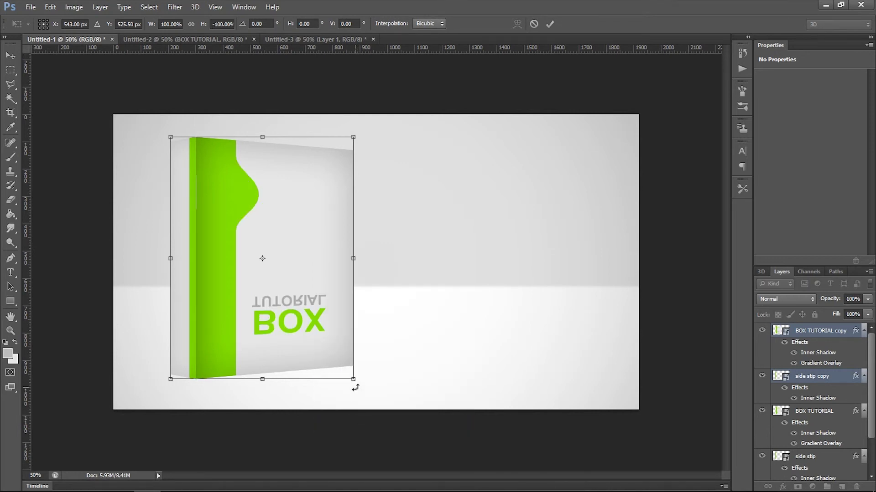
pyautogui.press('Return')
pyautogui.moveTo(291, 251); pyautogui.dragTo(290, 415)
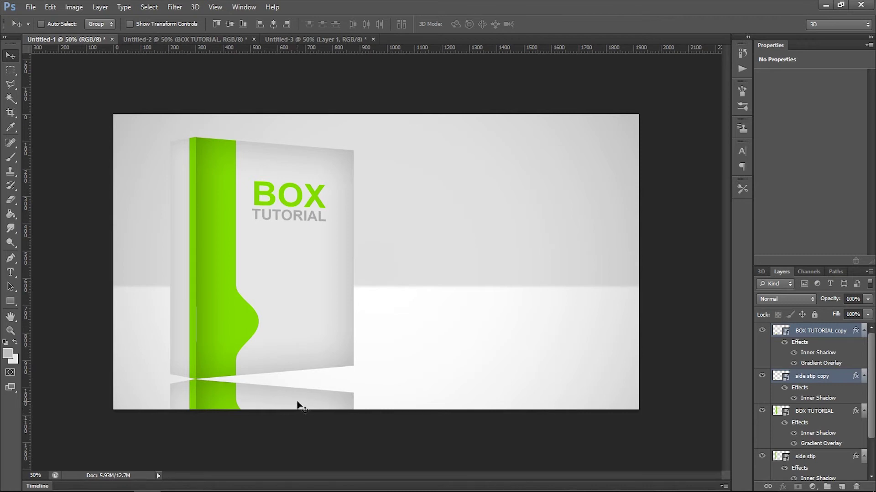
# Perspective-skew the side stip copy so it meets the spine's bottom edge
pyautogui.click(811, 377)
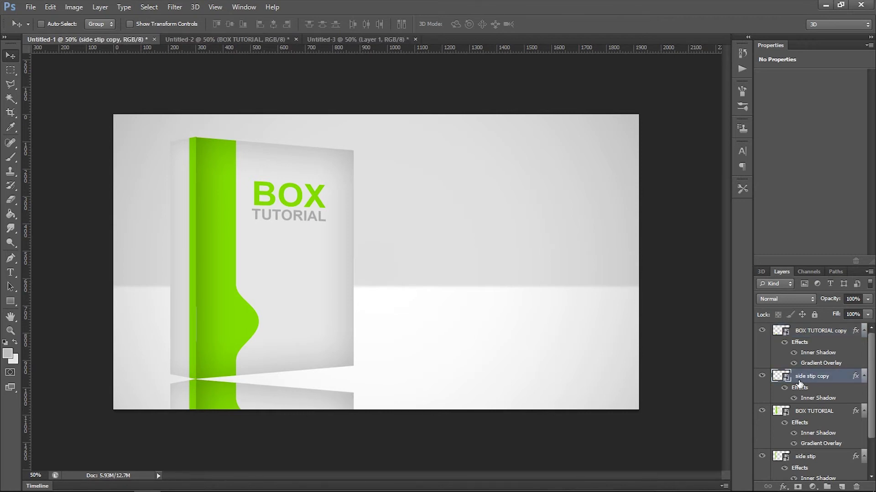
pyautogui.hotkey('ctrl', 't')
pyautogui.rightClick(188, 394)
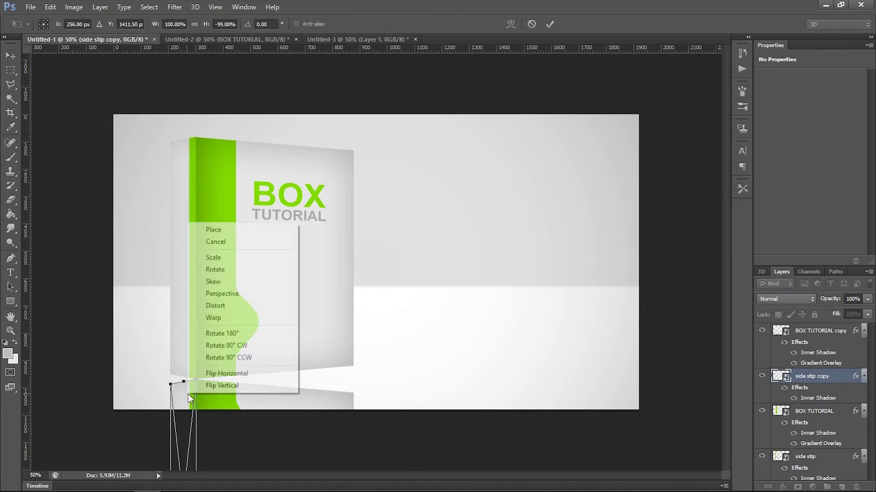
pyautogui.click(217, 294)
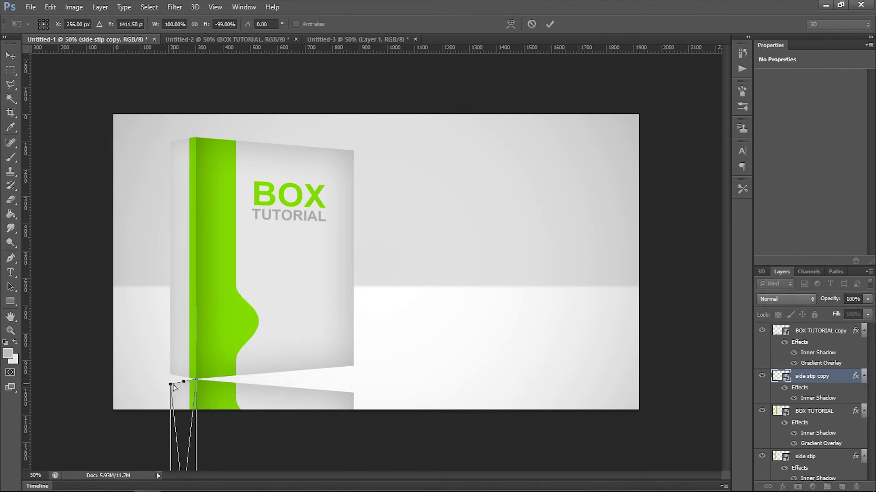
pyautogui.moveTo(171, 384); pyautogui.dragTo(172, 378)
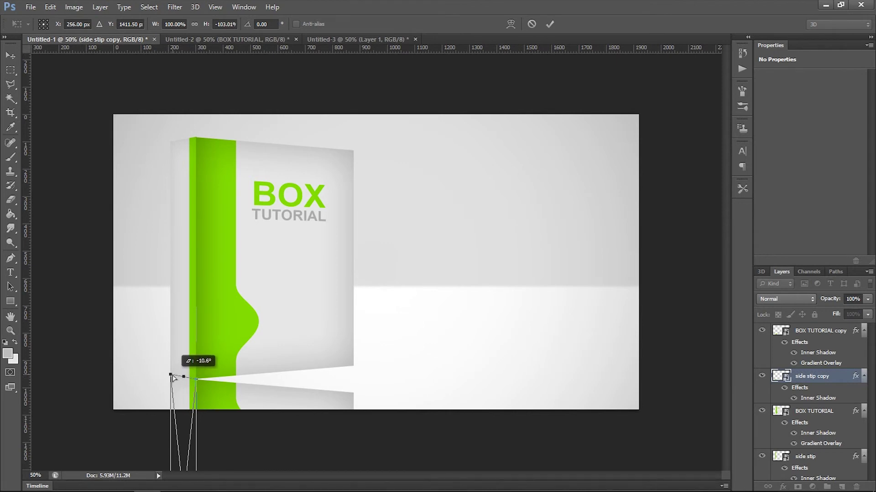
pyautogui.moveTo(173, 378)
pyautogui.mouseDown()
pyautogui.moveTo(177, 385)
pyautogui.moveTo(176, 377)
pyautogui.mouseUp()
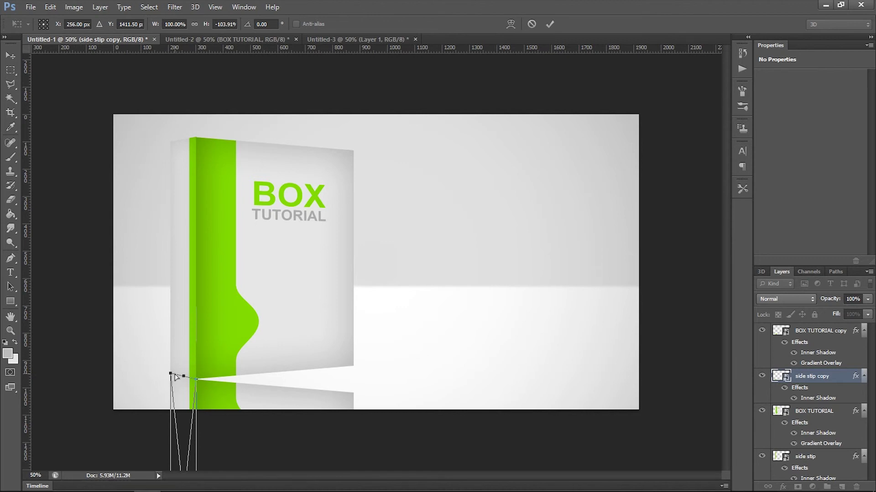
pyautogui.press('Return')
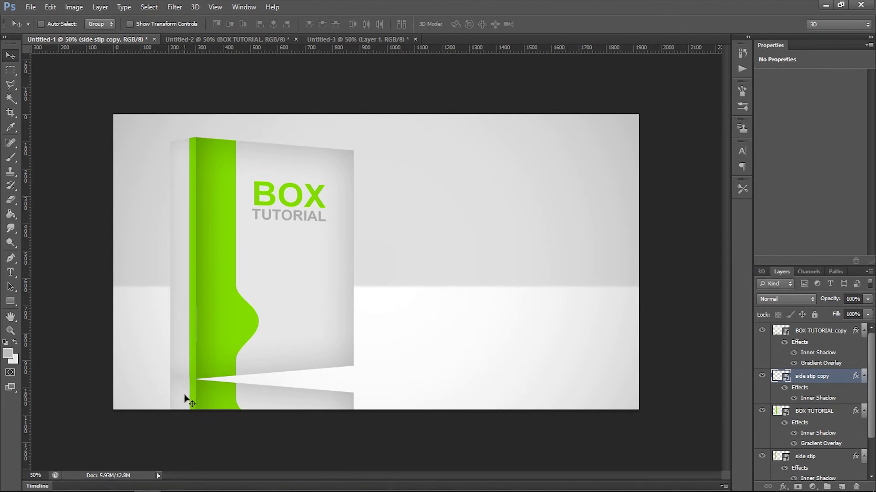
# Perspective-skew the BOX TUTORIAL copy so it meets the front's tilted bottom edge
pyautogui.click(819, 335)
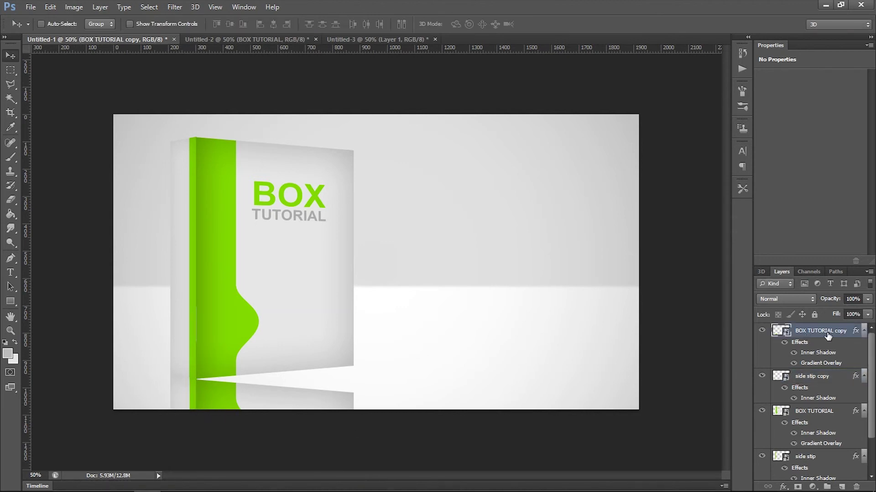
pyautogui.hotkey('ctrl', 't')
pyautogui.rightClick(289, 237)
pyautogui.click(333, 309)
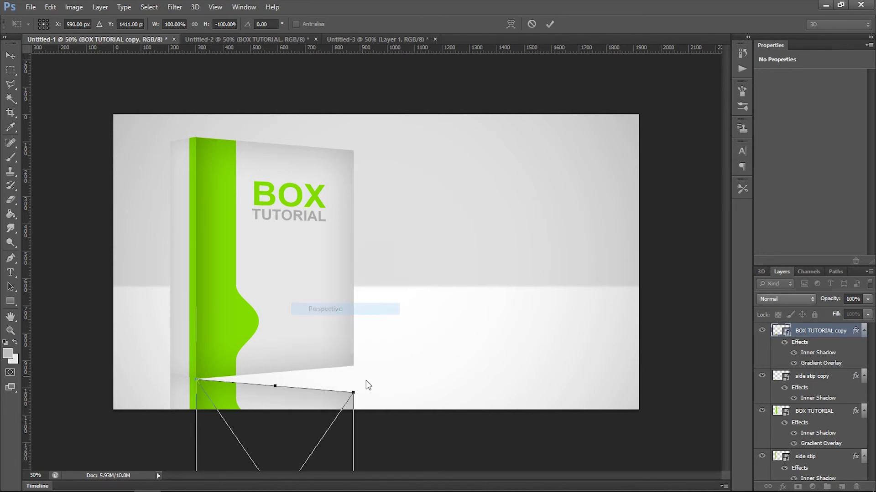
pyautogui.moveTo(354, 392); pyautogui.dragTo(353, 367)
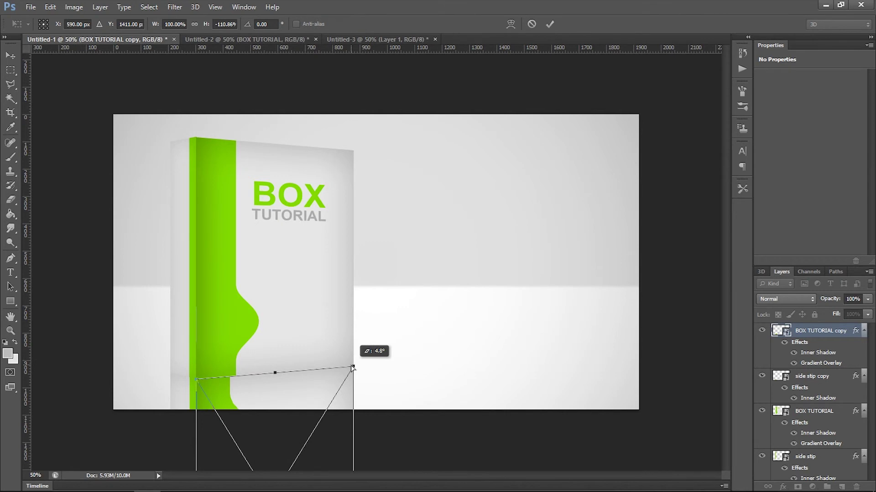
pyautogui.moveTo(352, 367); pyautogui.dragTo(352, 367)
pyautogui.press('Return')
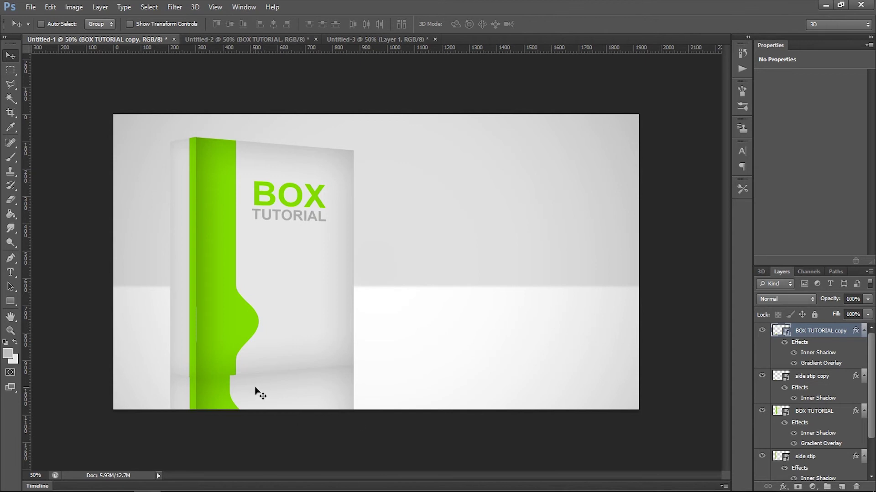
# Combine both reflection copies into one smart object and rasterize it
pyautogui.keyDown('ctrl'); pyautogui.click(812, 376); pyautogui.keyUp('ctrl')
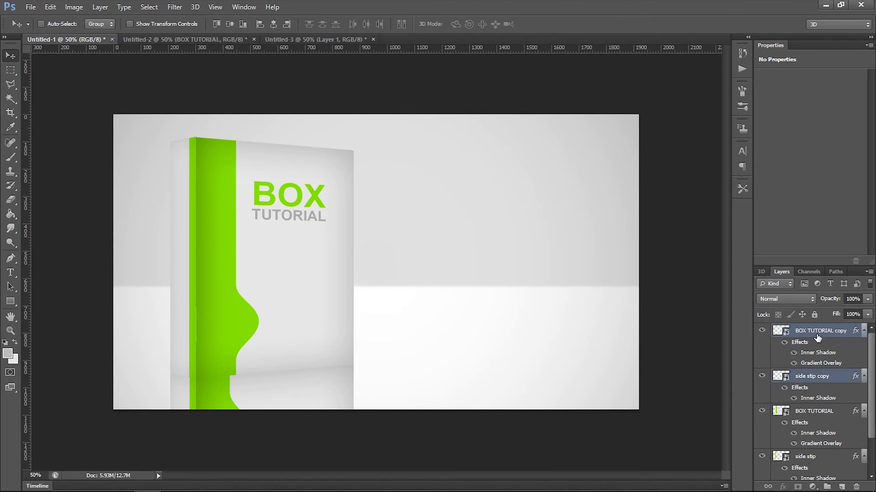
pyautogui.rightClick(815, 339)
pyautogui.click(694, 120)
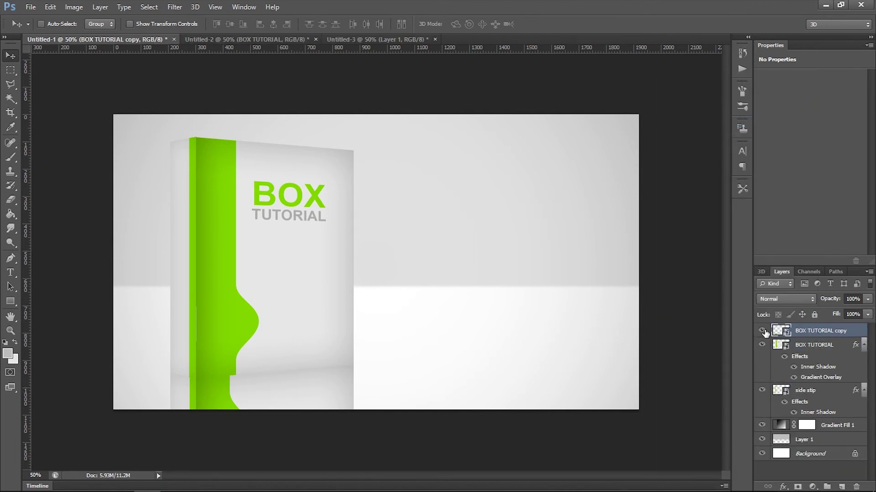
pyautogui.rightClick(791, 335)
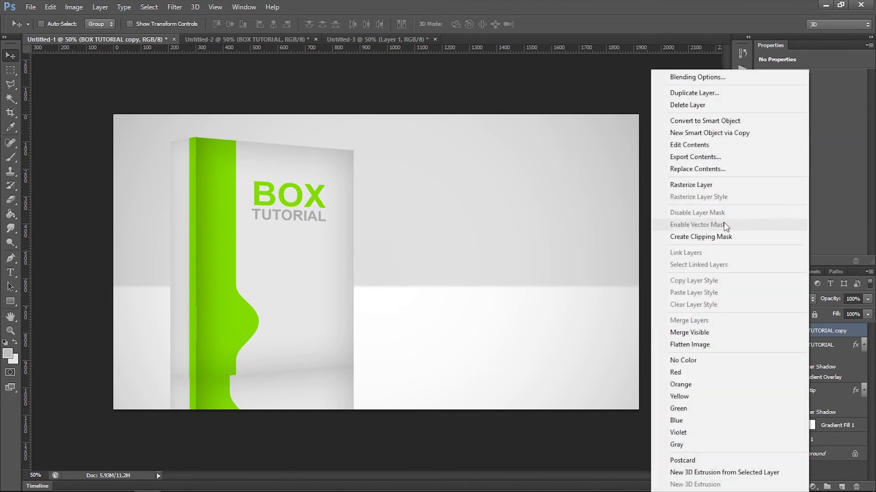
pyautogui.click(701, 184)
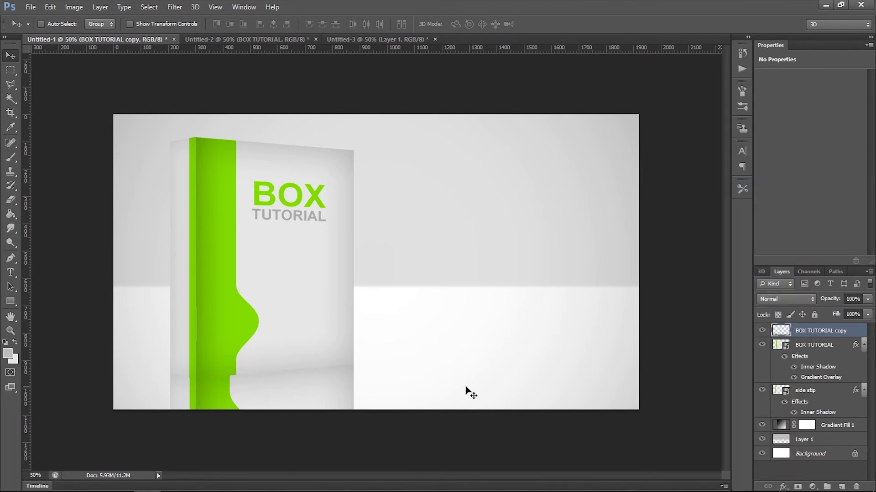
# Lower the reflection to 42% opacity and erase its lower part to fade it
pyautogui.click(867, 314)
pyautogui.moveTo(819, 311); pyautogui.dragTo(836, 316)
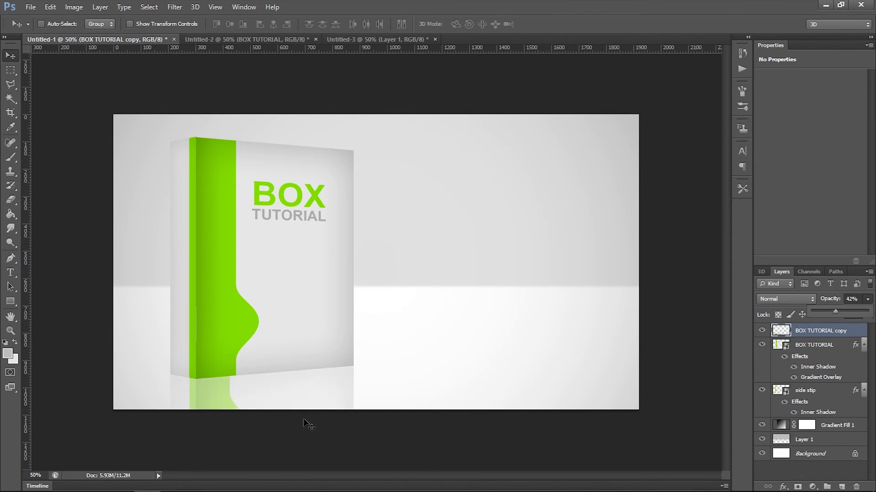
pyautogui.click(11, 201)
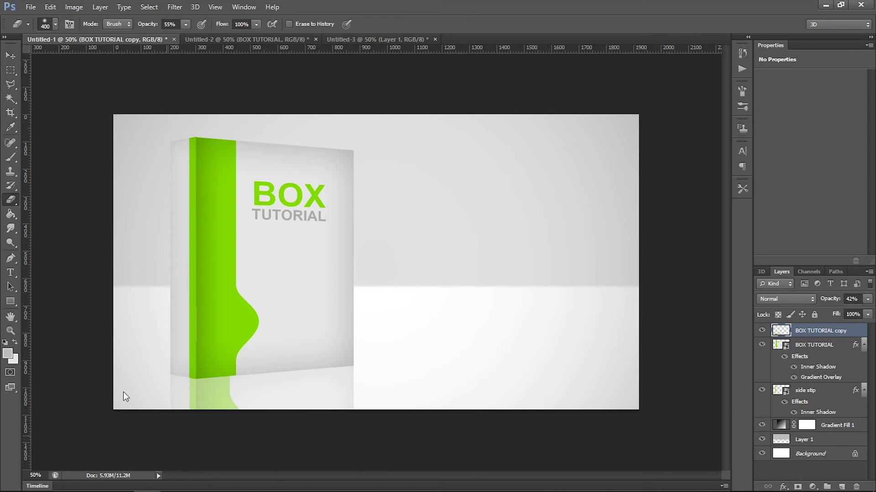
pyautogui.moveTo(131, 397); pyautogui.dragTo(287, 396)
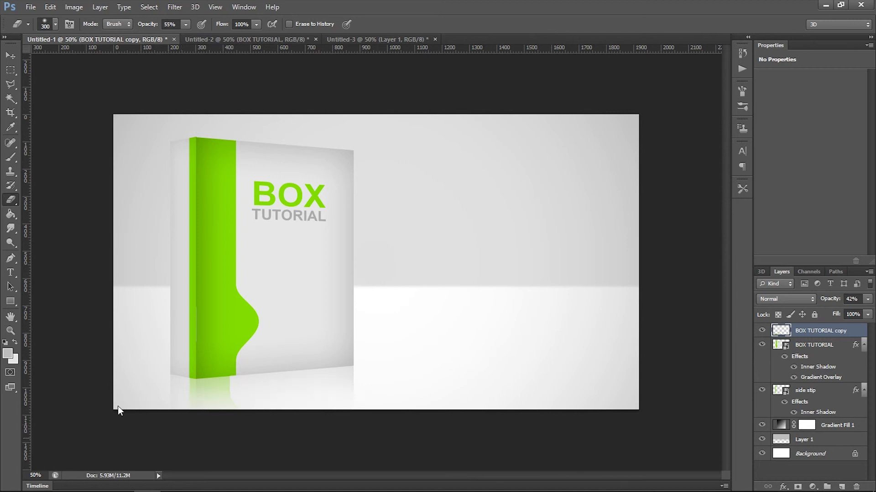
pyautogui.click(12, 56)
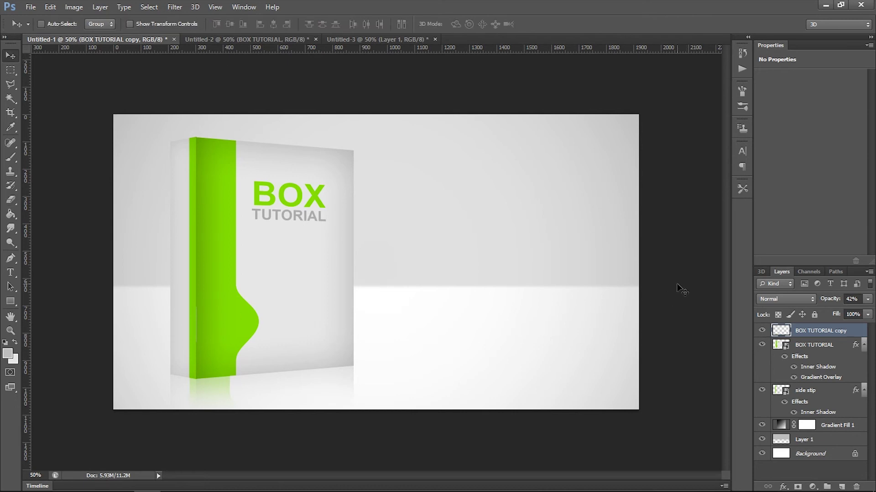
# Open the BOX TUTORIAL cover smart object's contents as a docked tab
pyautogui.click(762, 345)
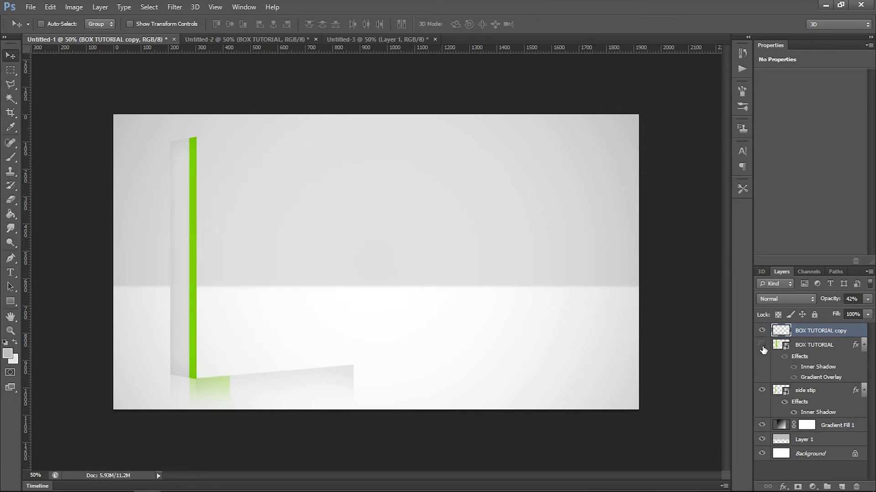
pyautogui.click(762, 390)
pyautogui.click(762, 390)
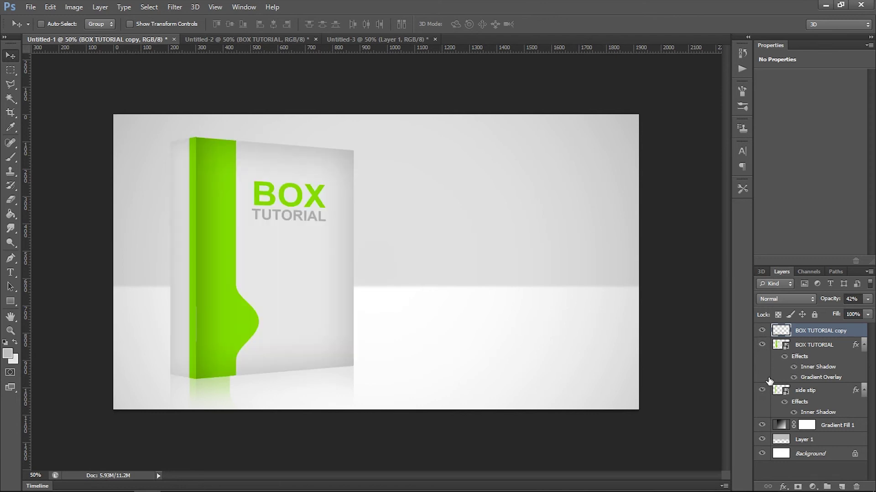
pyautogui.click(780, 345)
pyautogui.doubleClick(784, 347)
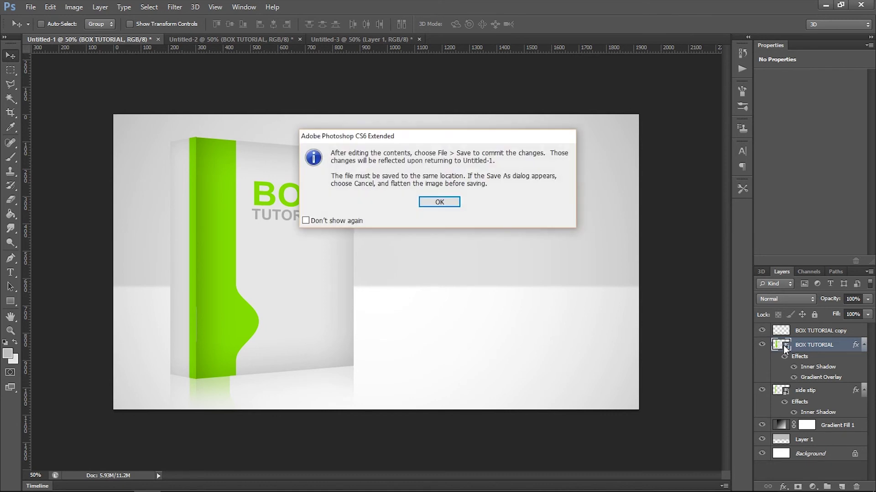
pyautogui.click(456, 204)
pyautogui.moveTo(151, 73)
pyautogui.mouseDown()
pyautogui.moveTo(475, 43)
pyautogui.moveTo(475, 71)
pyautogui.moveTo(502, 36)
pyautogui.mouseUp()
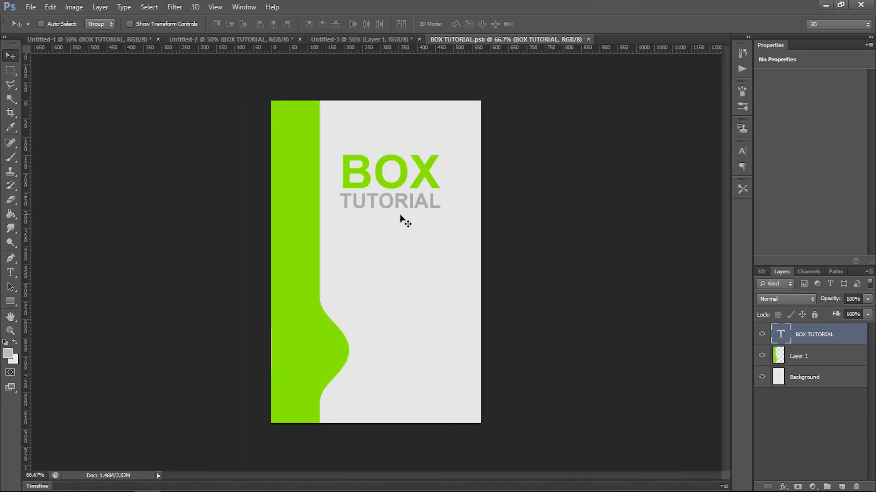
# Replace the word BOX in the cover title with WHAT
pyautogui.press('t')
pyautogui.click(349, 171)
pyautogui.hotkey('ctrl', 'a')
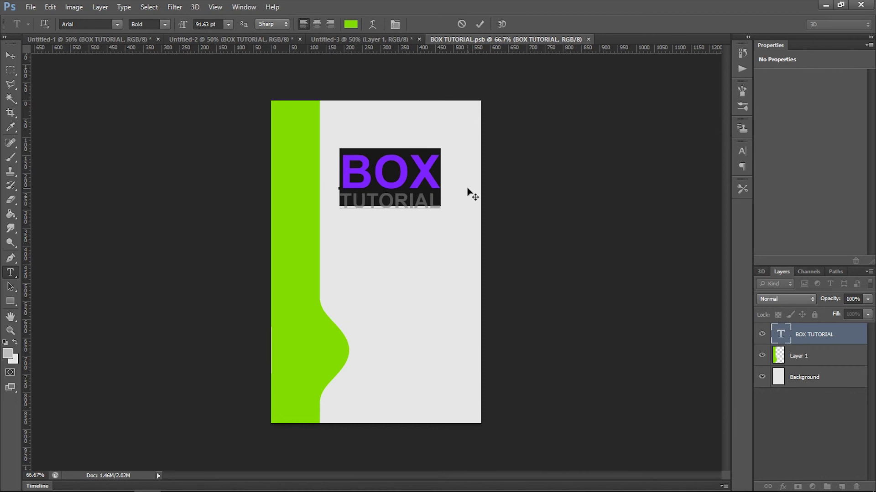
pyautogui.moveTo(341, 189); pyautogui.dragTo(451, 183)
pyautogui.write('W')
pyautogui.press('BackSpace')
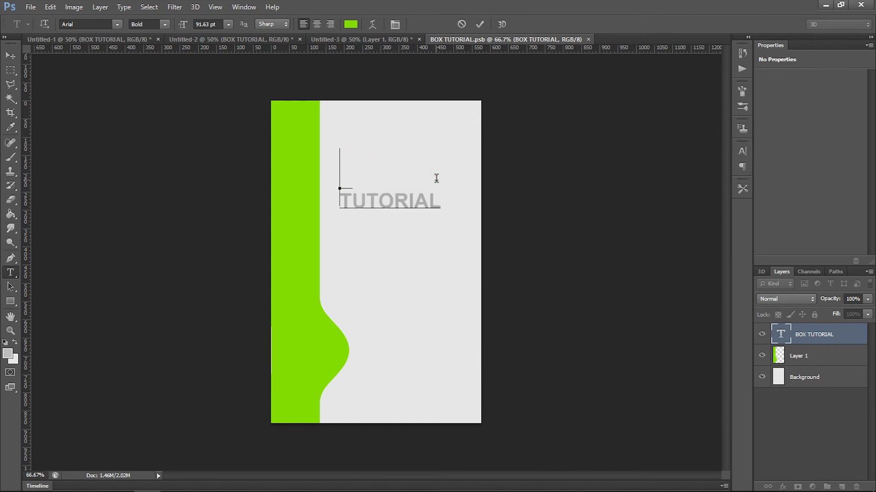
pyautogui.write('WHAT')
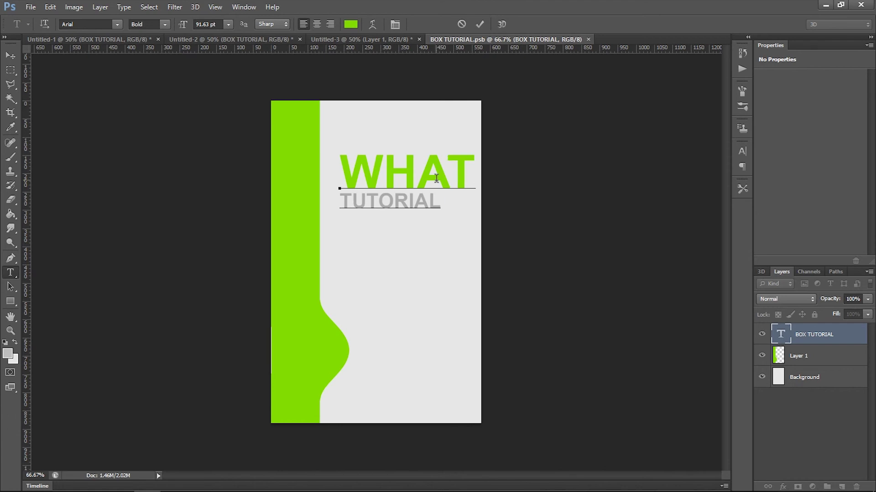
# Replace TUTORIAL with EVER, commit the text, and close the cover document
pyautogui.moveTo(341, 201); pyautogui.dragTo(461, 207)
pyautogui.write('e')
pyautogui.press('BackSpace')
pyautogui.write('e')
pyautogui.press('BackSpace')
pyautogui.write('EVER')
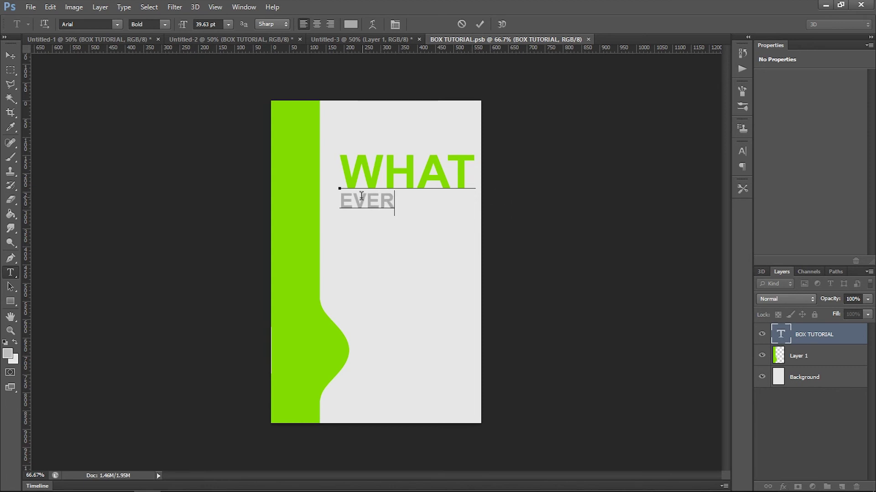
pyautogui.click(10, 55)
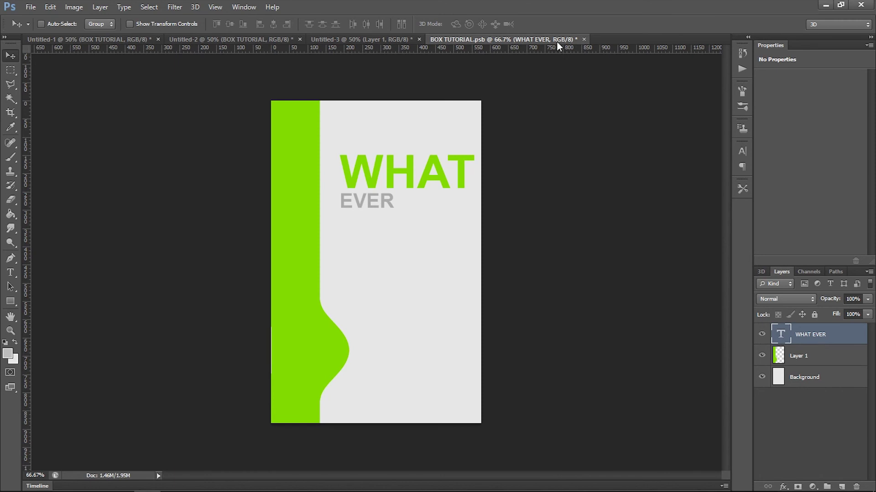
pyautogui.click(583, 39)
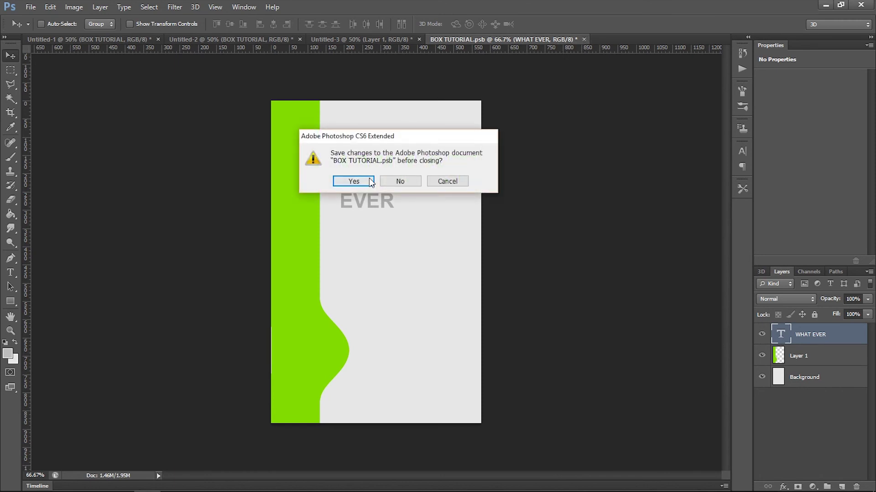
# Save the cover edit into the mockup and open the side stip smart object's contents
pyautogui.click(354, 181)
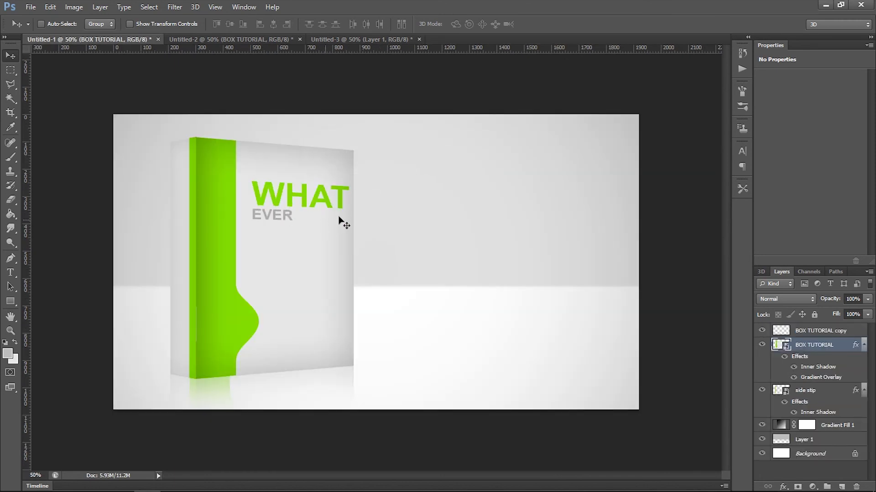
pyautogui.rightClick(181, 244)
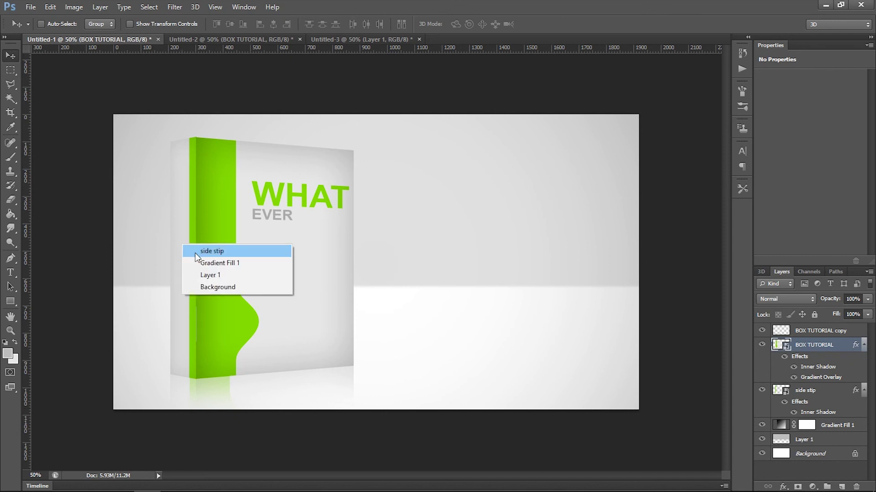
pyautogui.click(194, 250)
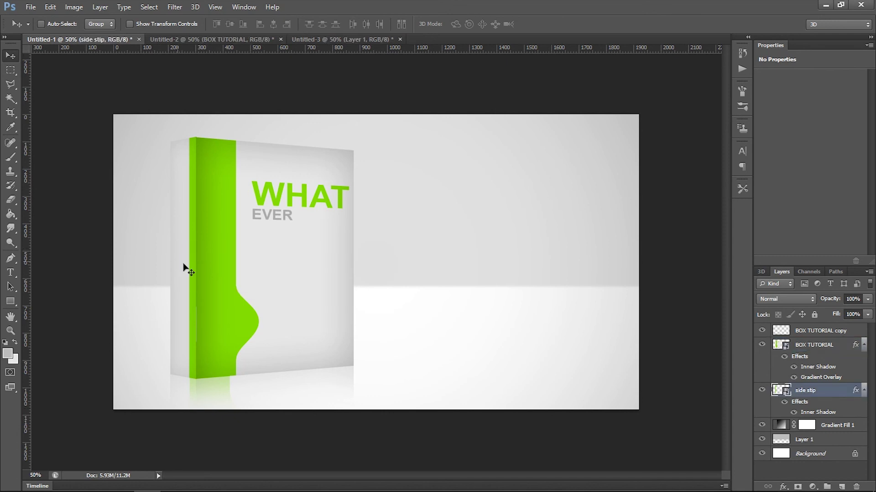
pyautogui.doubleClick(782, 390)
pyautogui.click(441, 201)
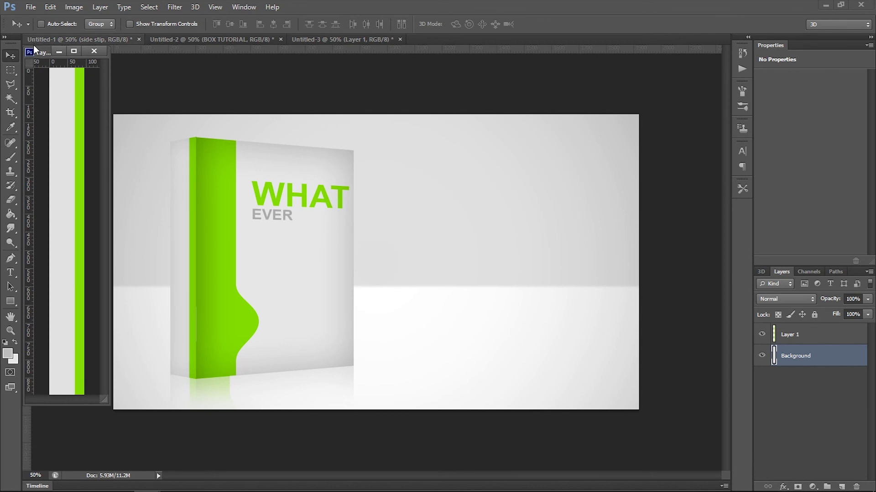
pyautogui.moveTo(35, 51); pyautogui.dragTo(401, 38)
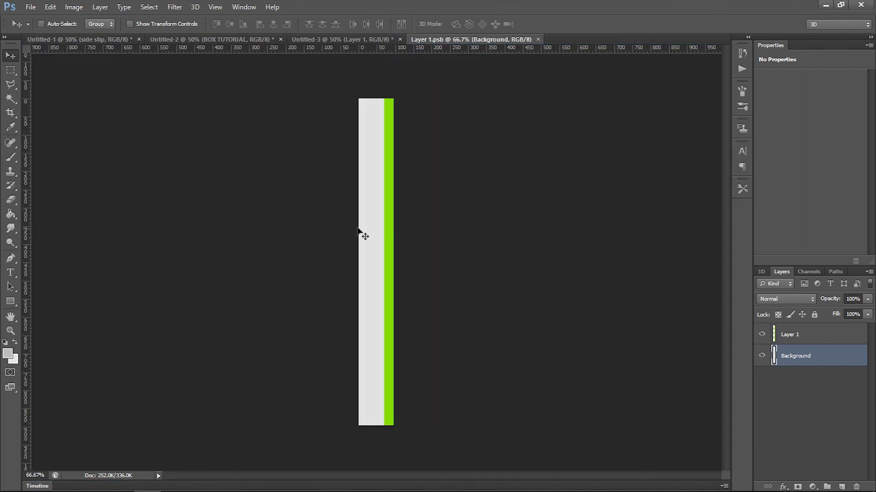
# Add grey WHAT EVER text on the spine strip
pyautogui.press('t')
pyautogui.click(366, 231)
pyautogui.write('W')
pyautogui.write('W')
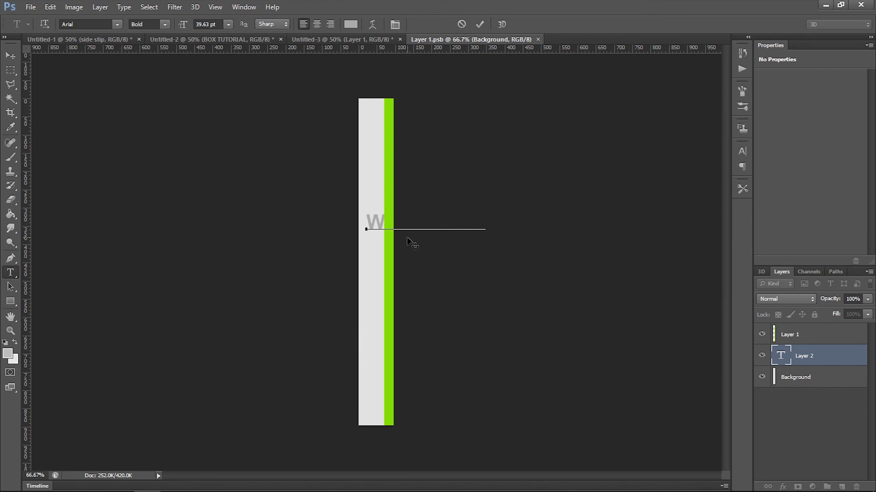
pyautogui.hotkey('ctrl', 'a')
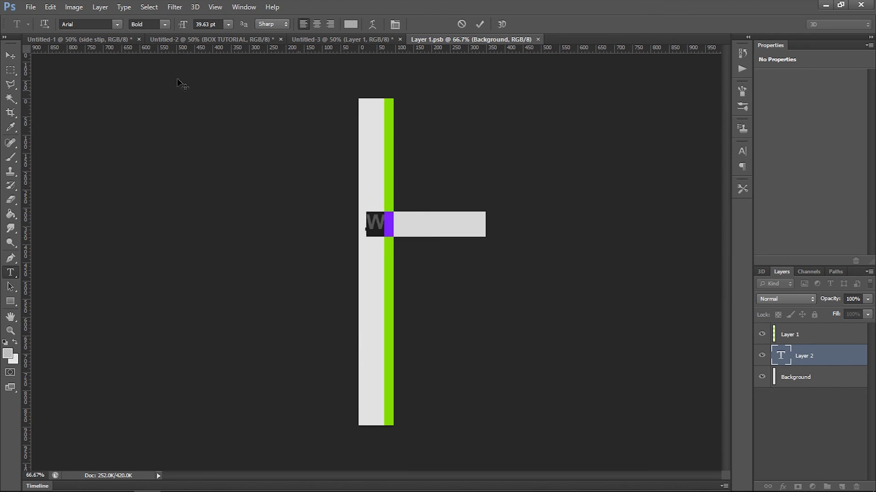
pyautogui.hotkey('ctrl', 'Return')
# Rotate the spine text -90° to run vertically and nudge it into place
pyautogui.hotkey('ctrl', 't')
pyautogui.moveTo(498, 196)
pyautogui.mouseDown()
pyautogui.moveTo(427, 166)
pyautogui.moveTo(400, 141)
pyautogui.mouseUp()
pyautogui.moveTo(422, 199); pyautogui.dragTo(377, 215)
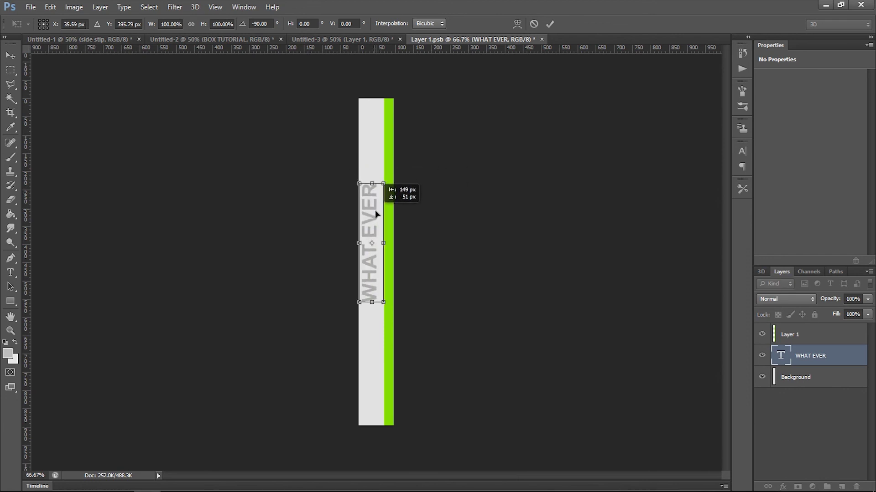
pyautogui.press('Return')
pyautogui.hotkey('shift', 'Down')
pyautogui.hotkey('shift', 'Down')
pyautogui.hotkey('shift', 'Down')
pyautogui.hotkey('shift', 'Down')
pyautogui.press('Down')
pyautogui.press('Down')
pyautogui.press('Down')
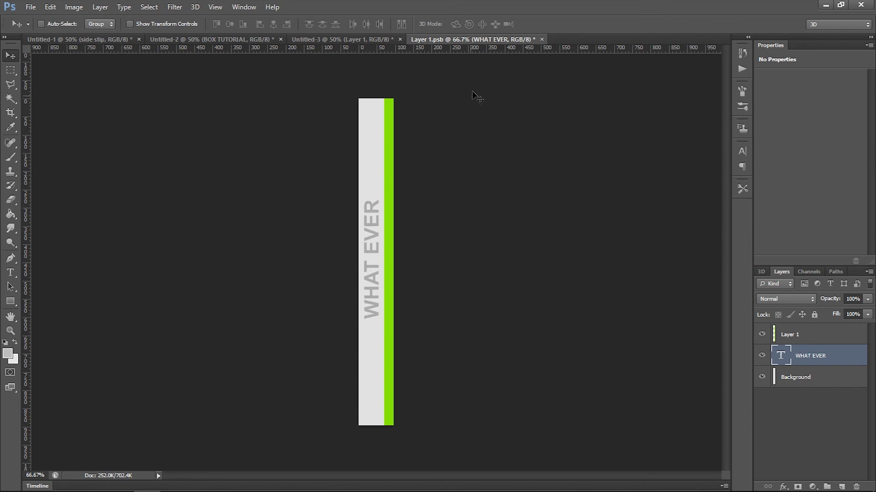
# Close Layer 1.psb and save the spine text back into Untitled-1
pyautogui.click(541, 39)
pyautogui.click(353, 182)
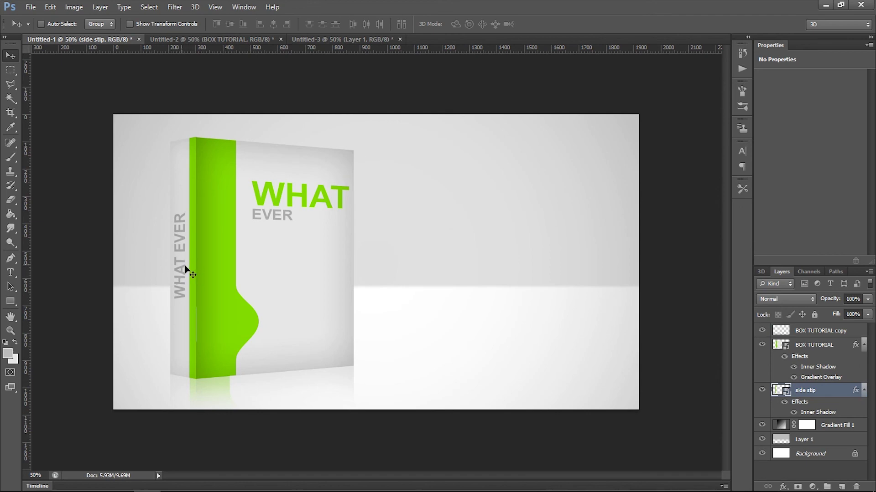